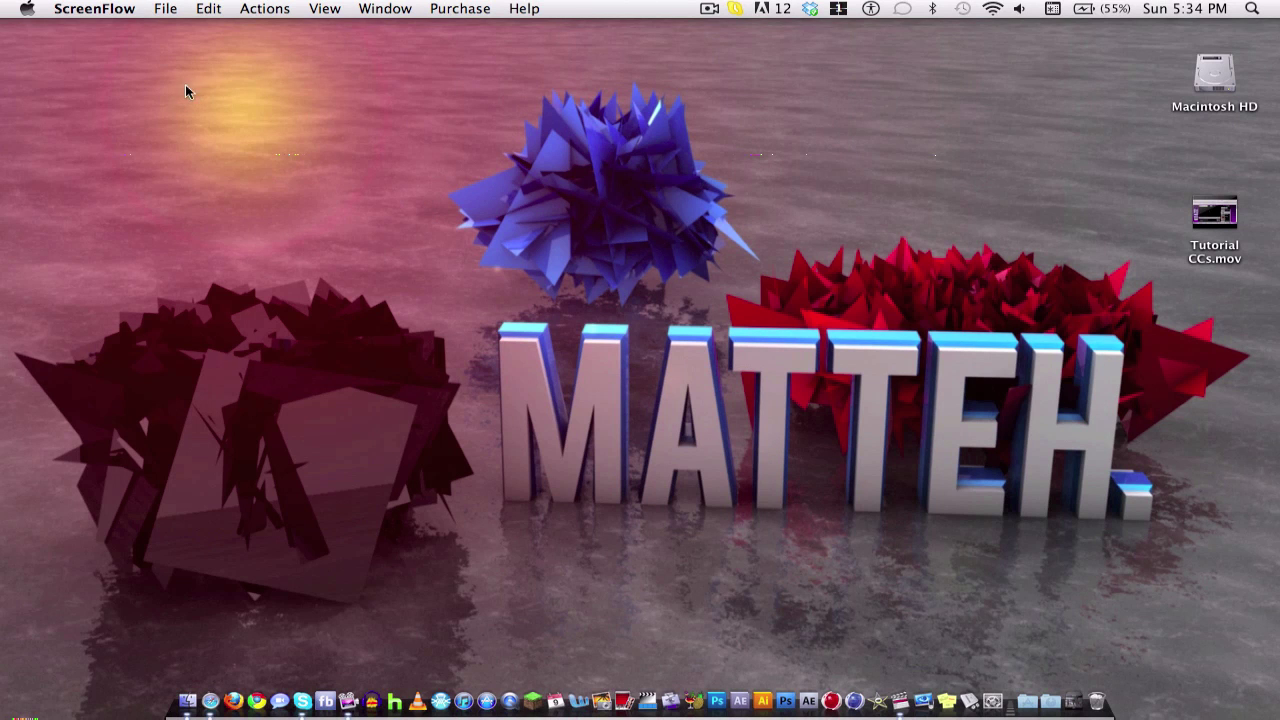
Step: Switch to Safari from the Dock to show the YouTube channel page
drag(501, 80, 772, 344)
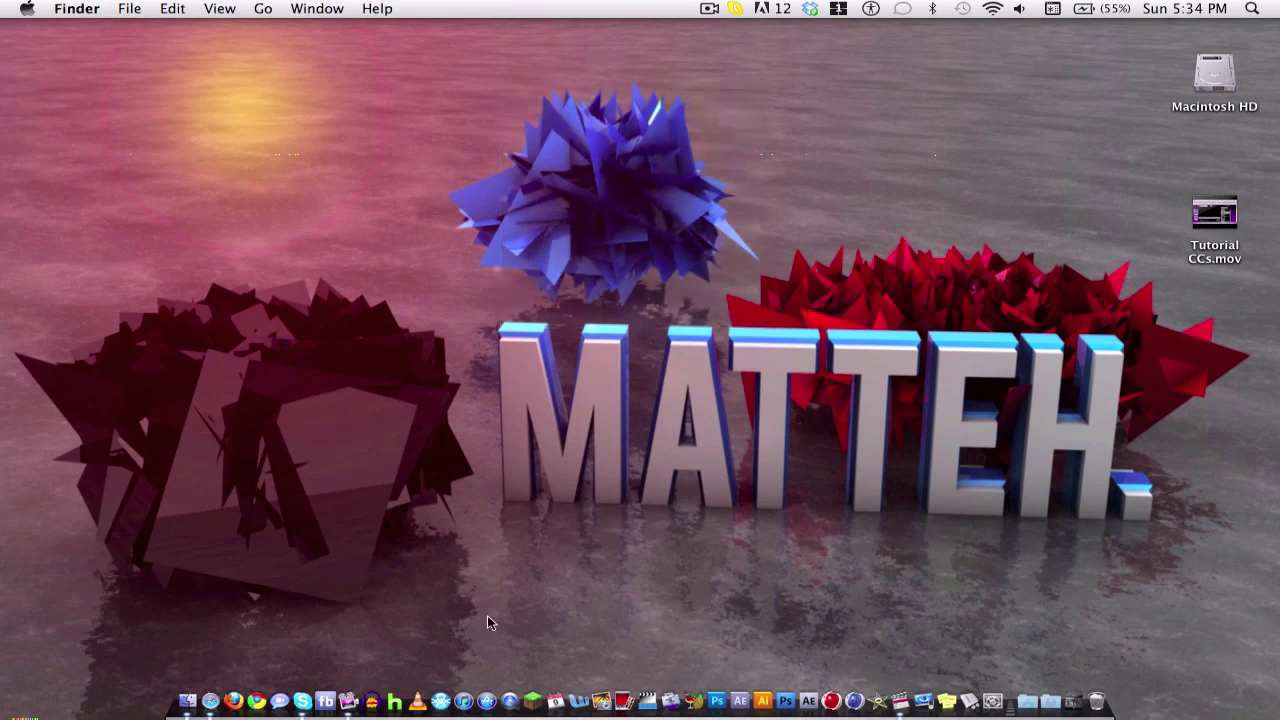
click(206, 684)
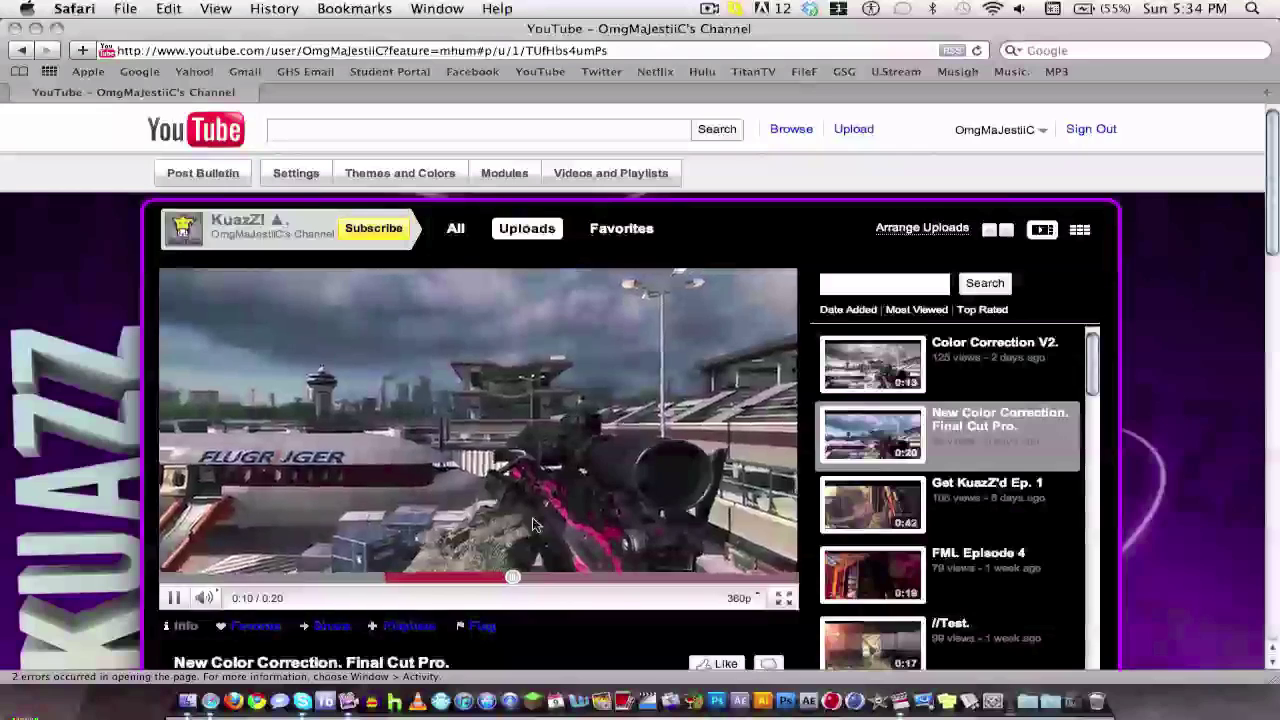
Step: Play the 'Color Correction V2.' example video on YouTube, then pause it
click(856, 358)
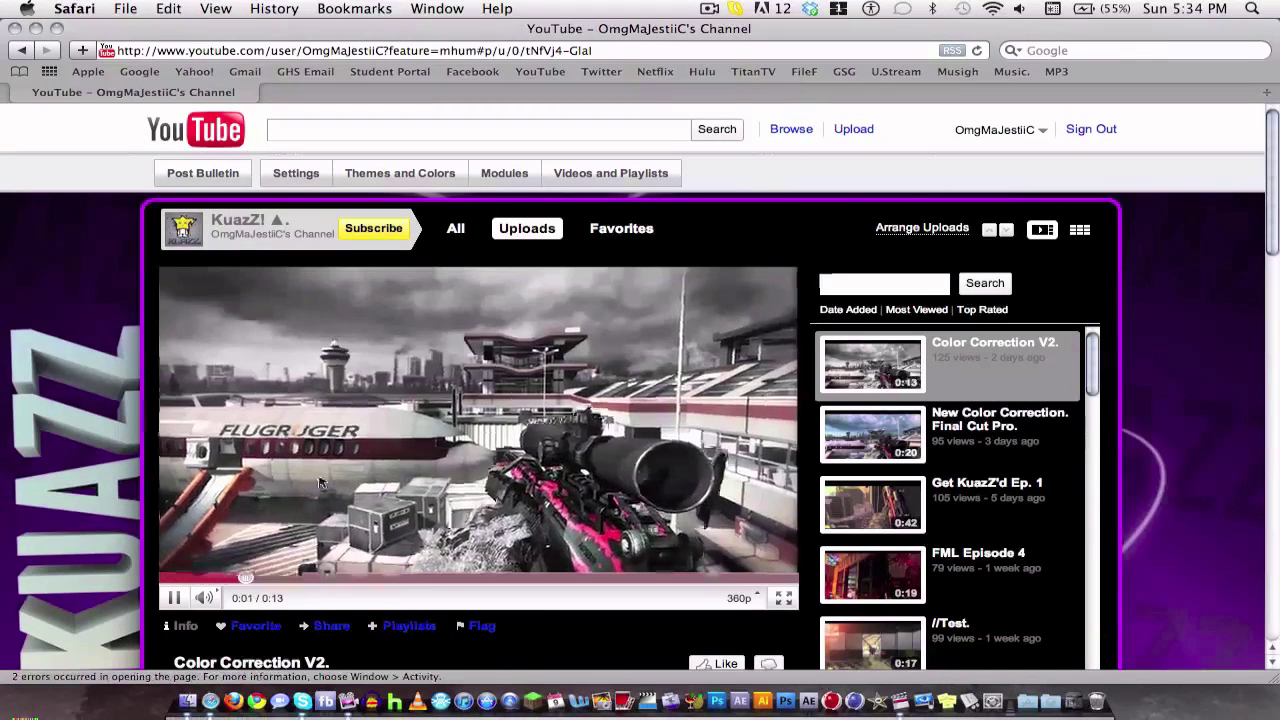
click(320, 481)
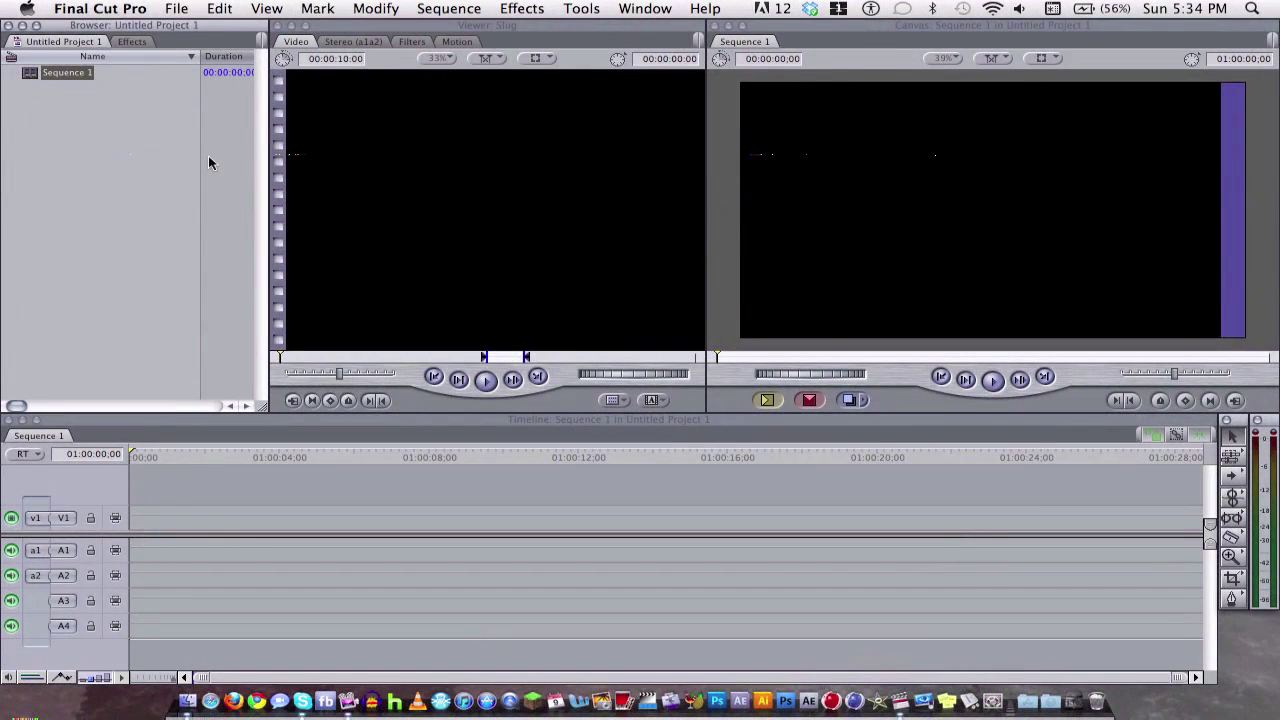
Step: Import the CC Fcp Test clip into Sequence 1 with settings matched to the clip
key(super+i)
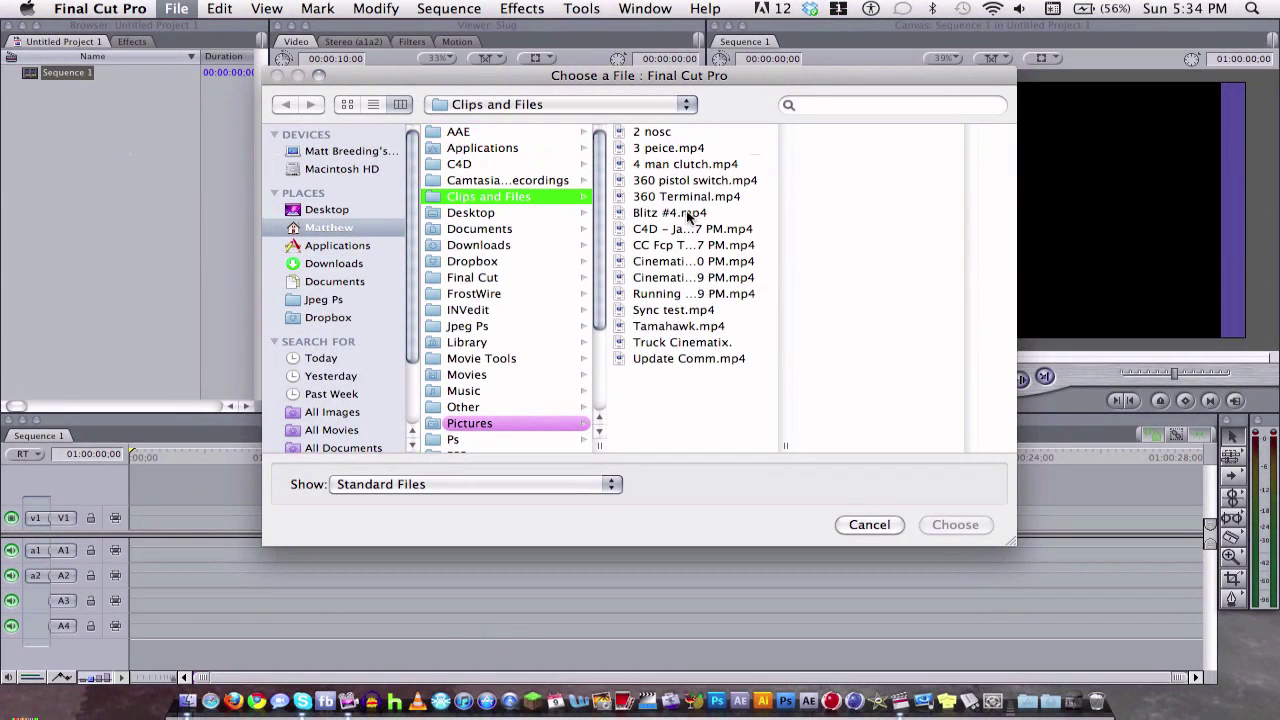
double_click(722, 246)
drag(160, 75, 147, 522)
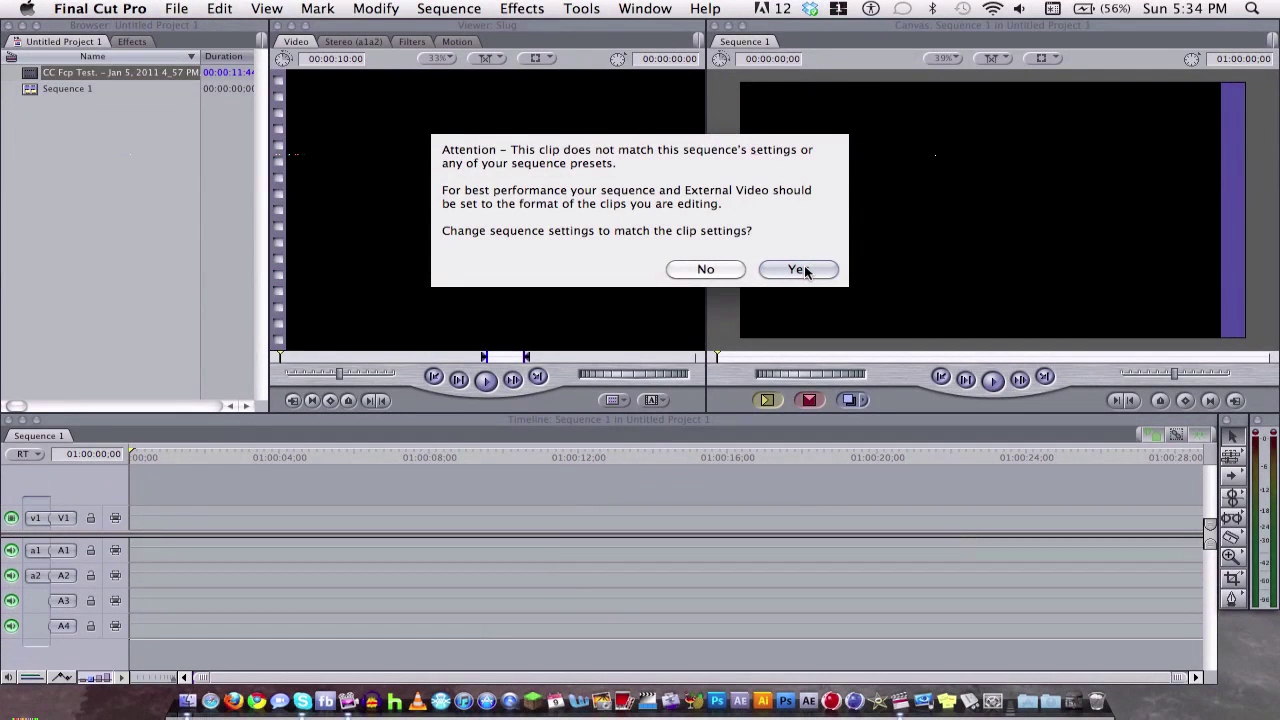
click(805, 270)
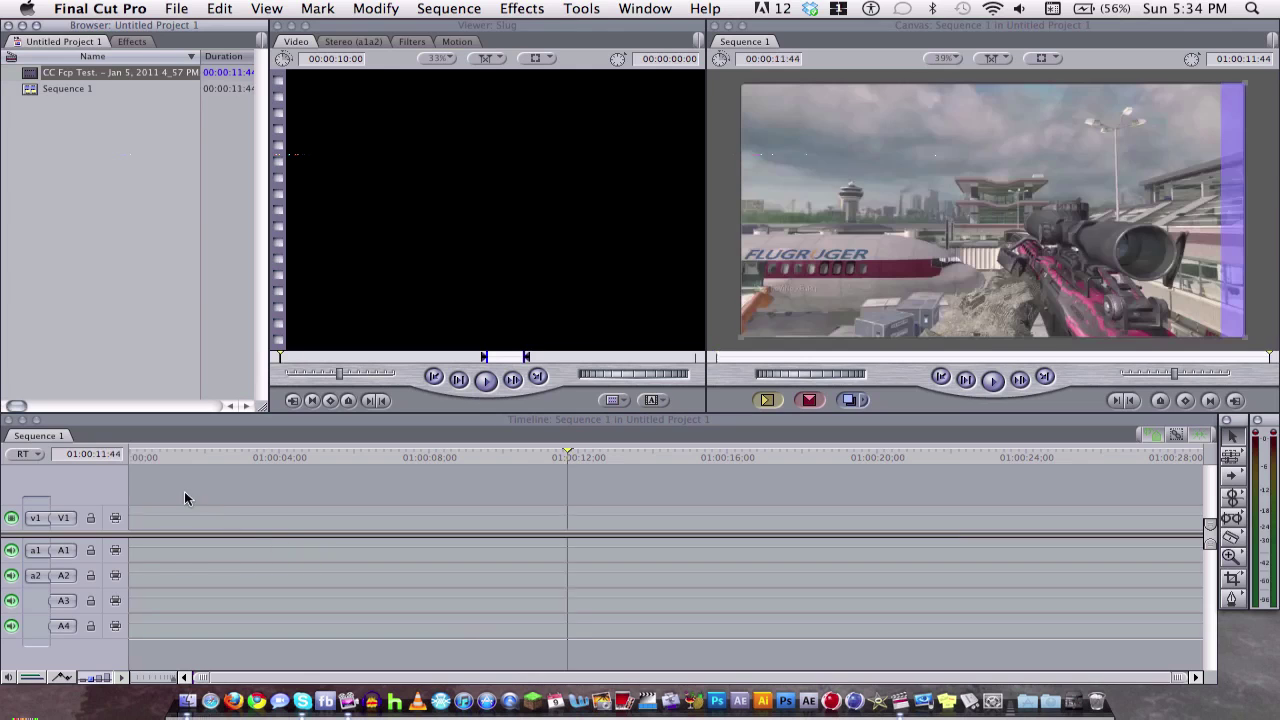
click(244, 517)
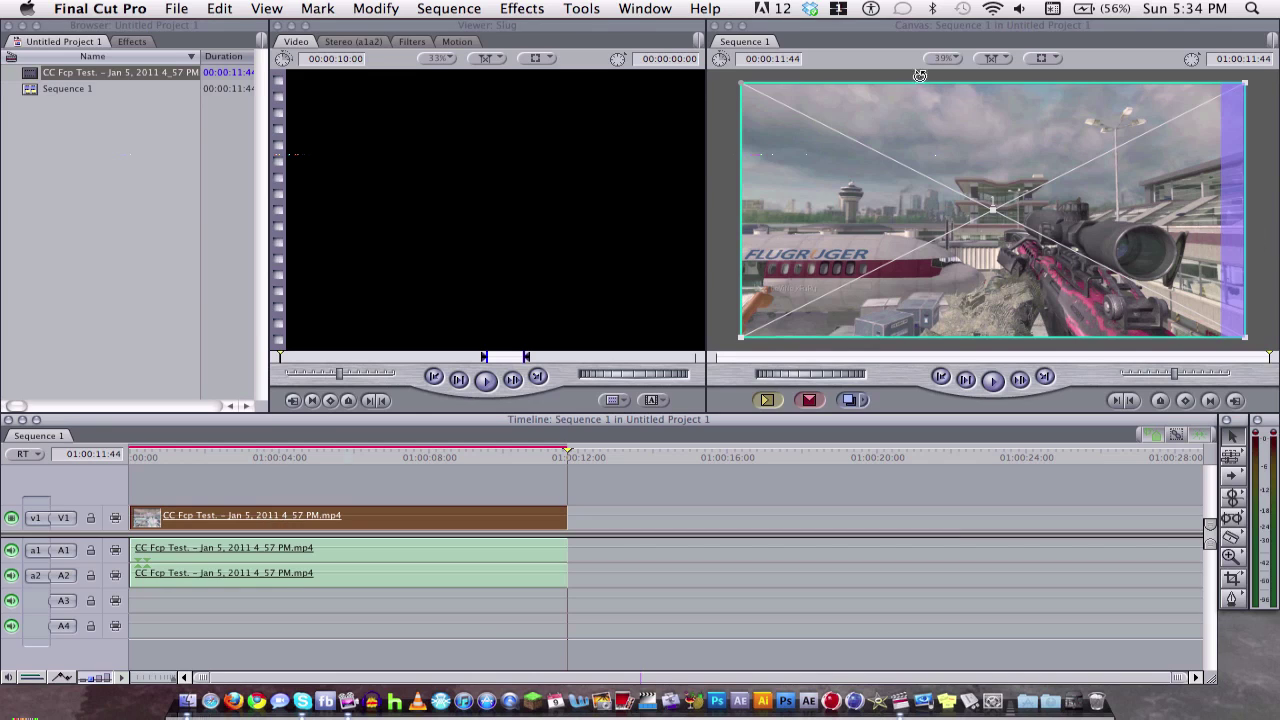
Step: Use the Crop tool to trim the clip's top and bottom edges in the Canvas
key(c)
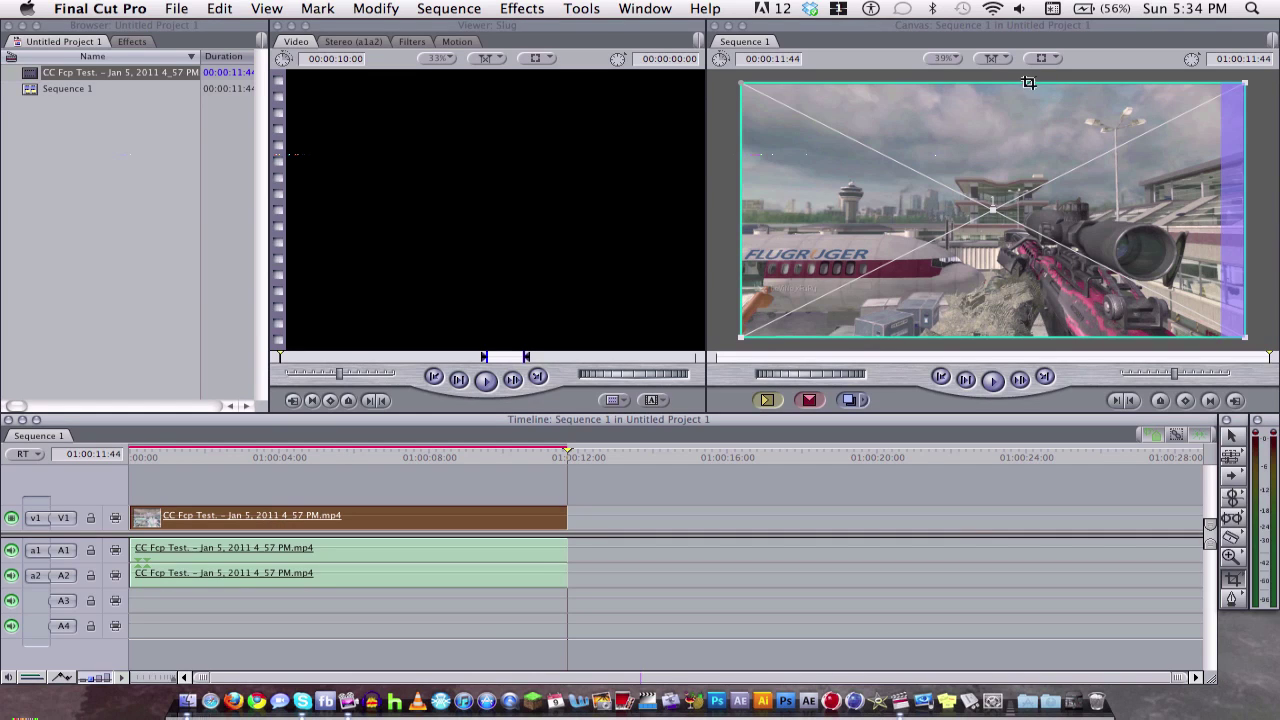
drag(1025, 85, 1025, 88)
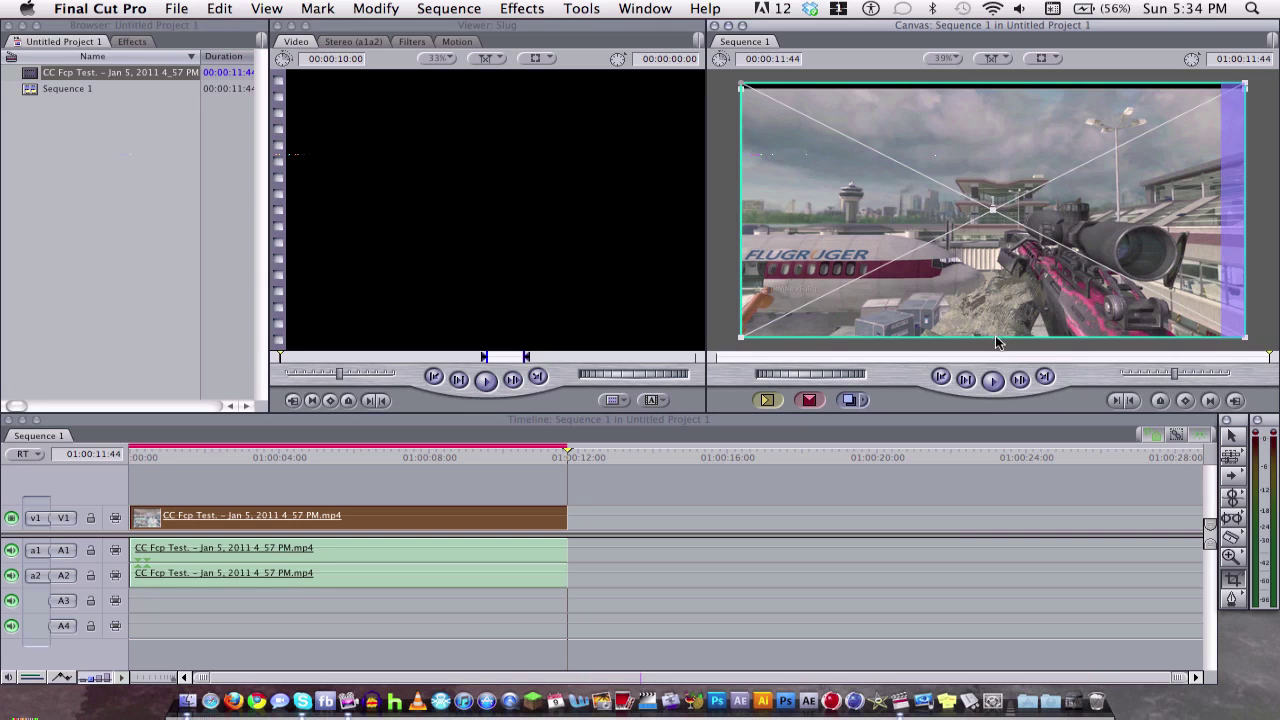
drag(996, 342, 994, 335)
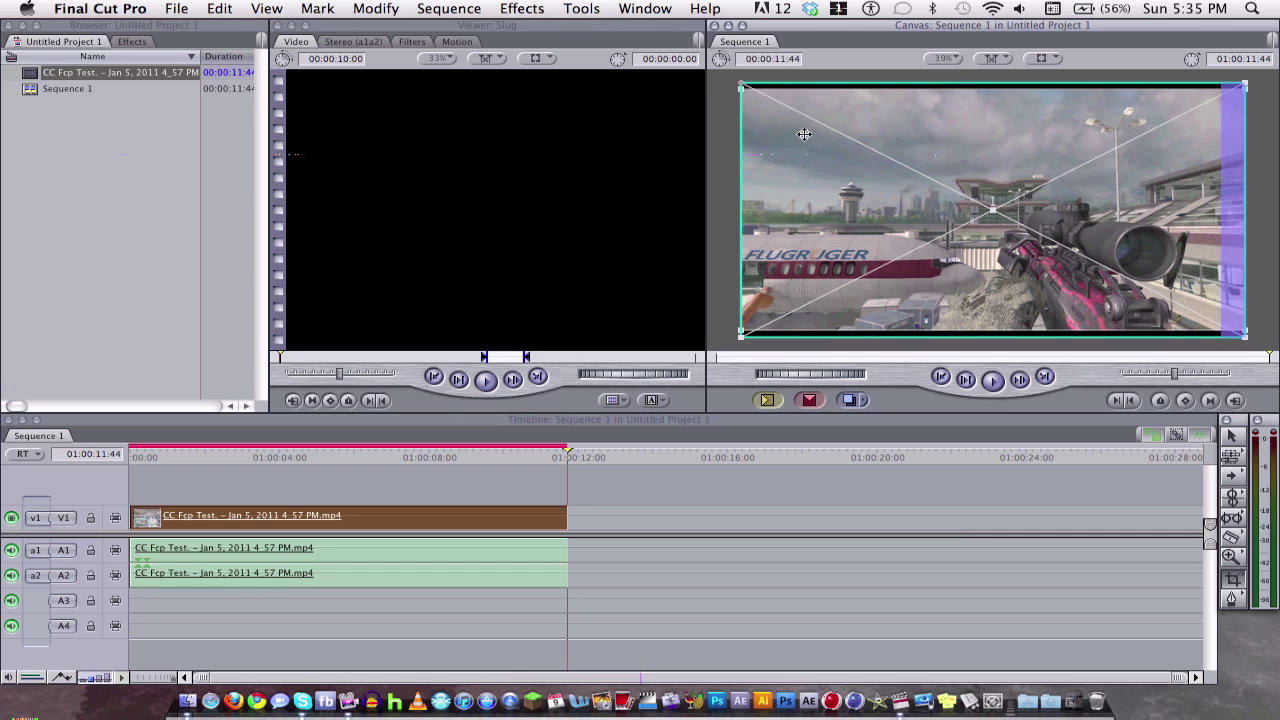
click(735, 142)
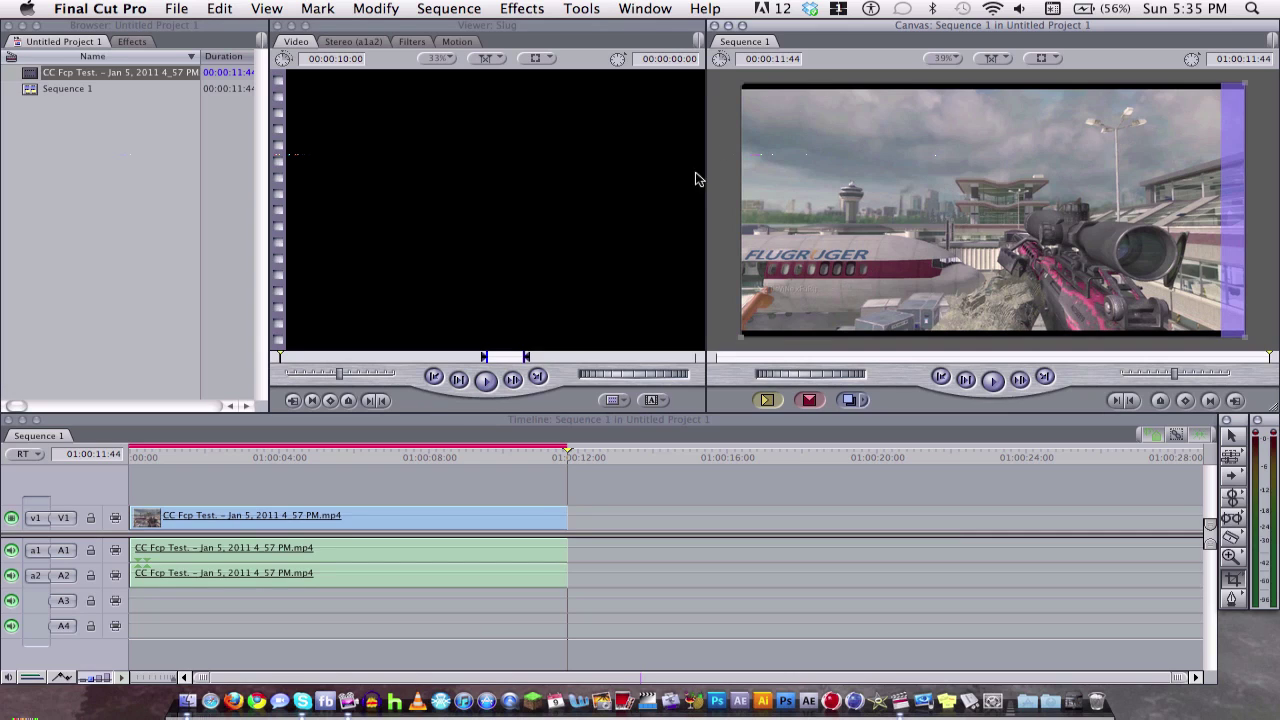
Step: Option-drag a copy of the V1 game clip onto a new V2 track
click(358, 517)
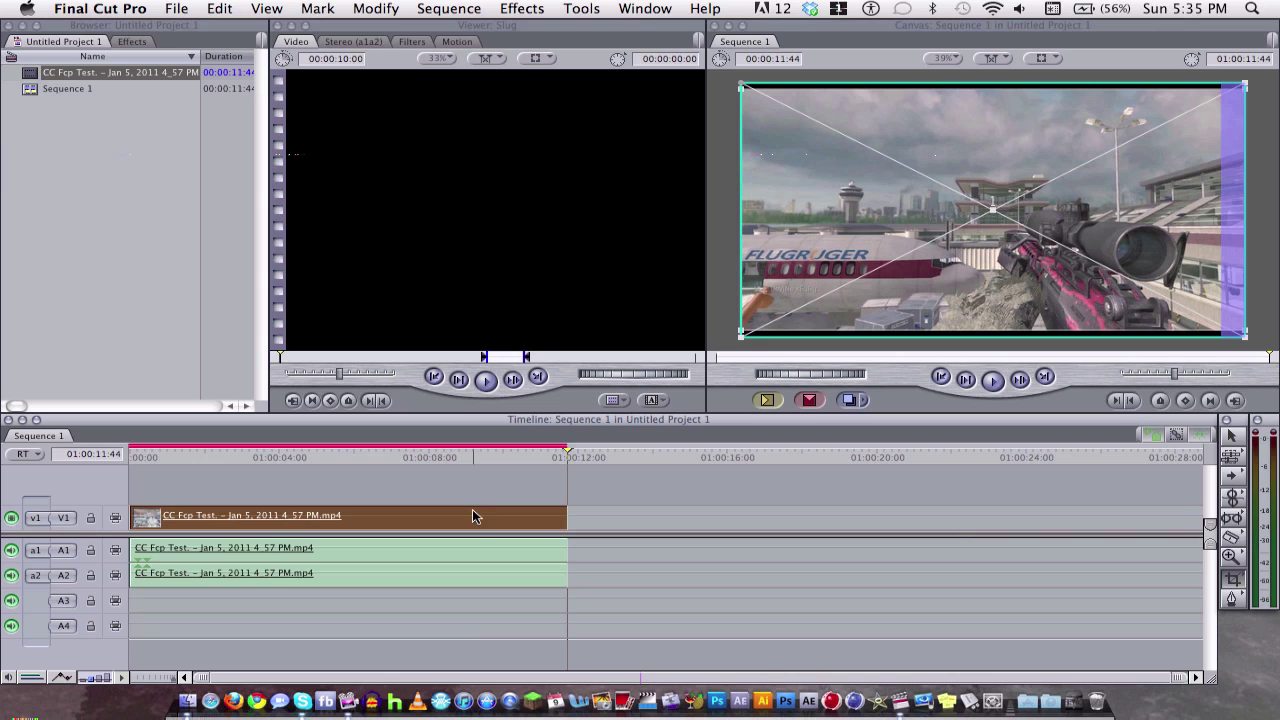
drag(473, 511, 471, 498)
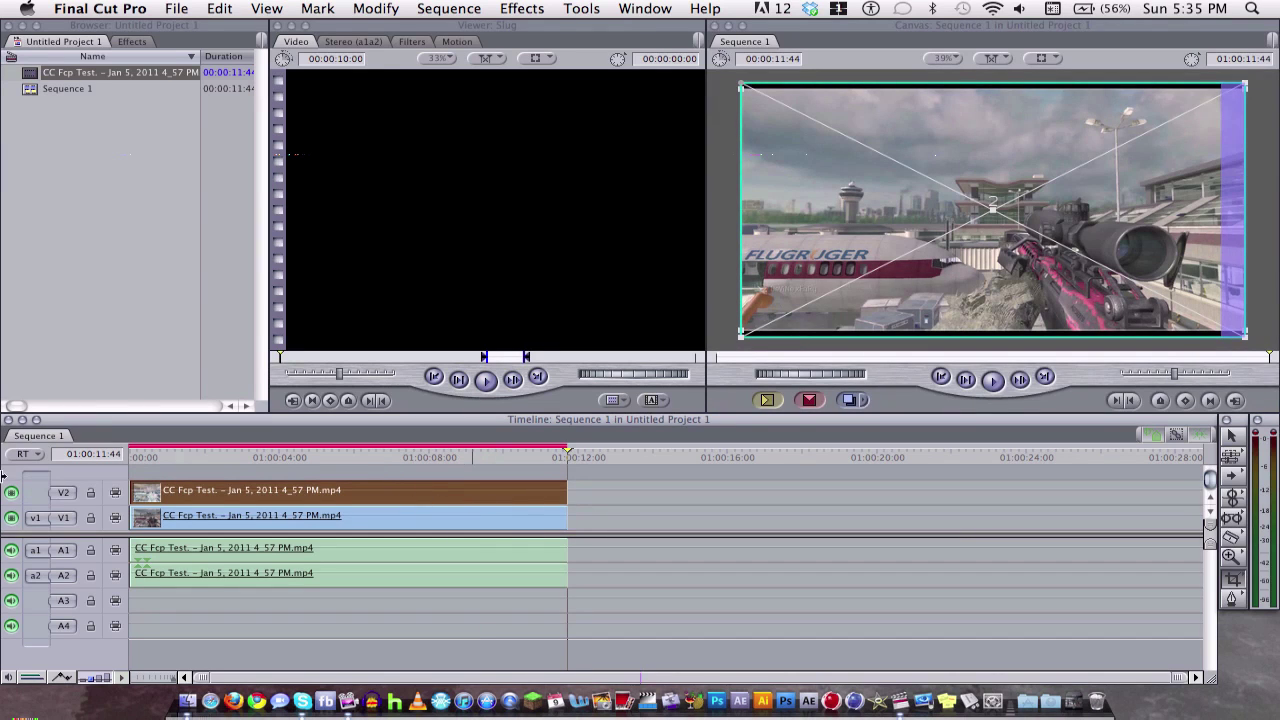
right_click(425, 500)
mouse_move(487, 587)
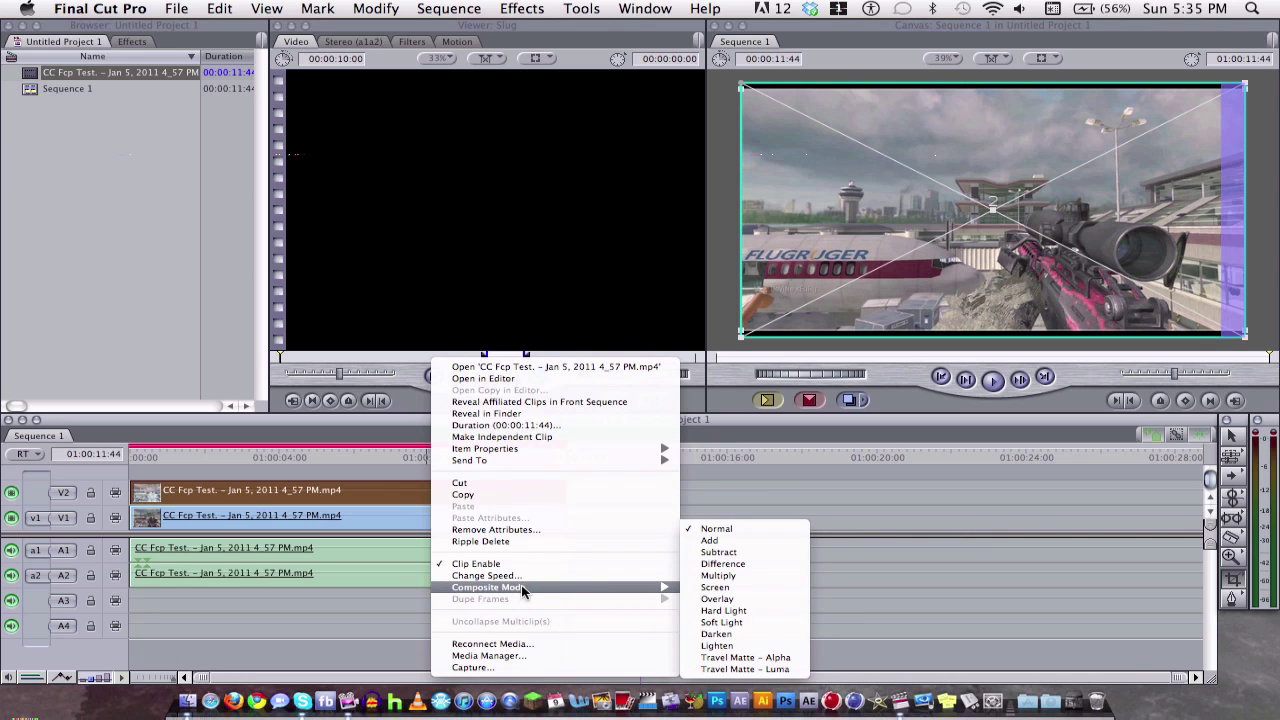
Step: Set the V2 clip's composite mode to Overlay and toggle V2 visibility to compare
click(722, 599)
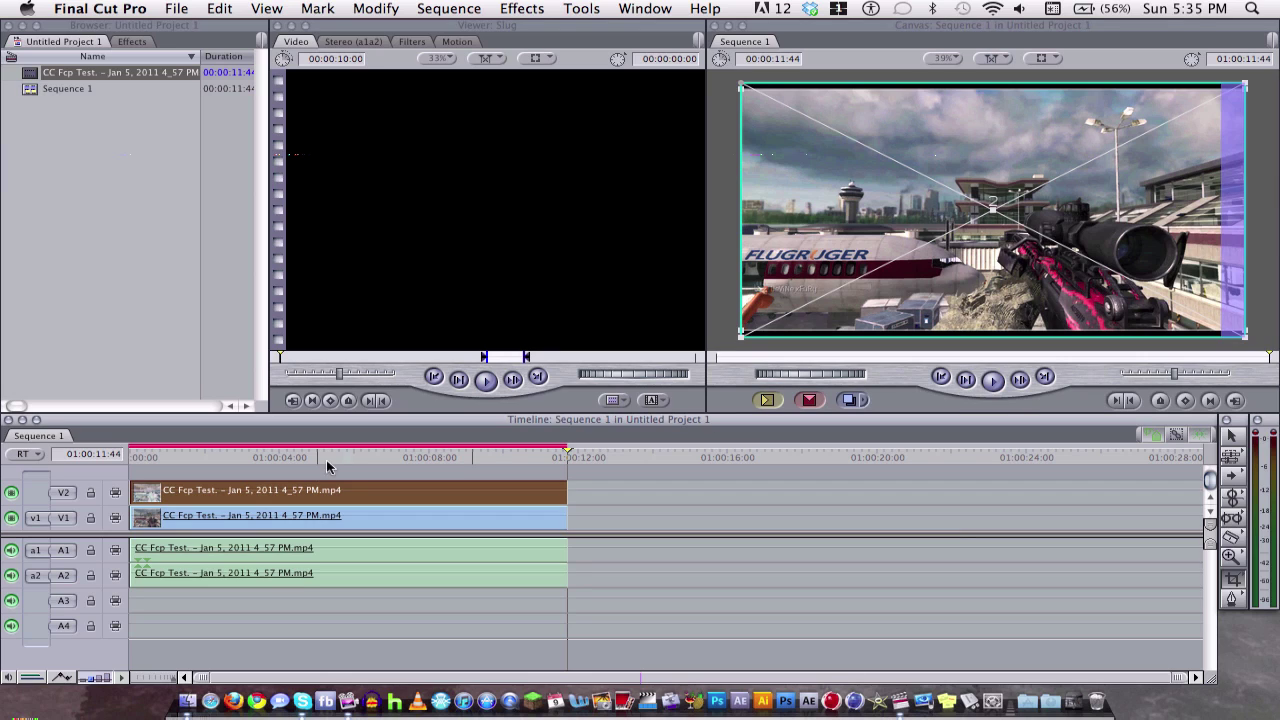
click(1258, 171)
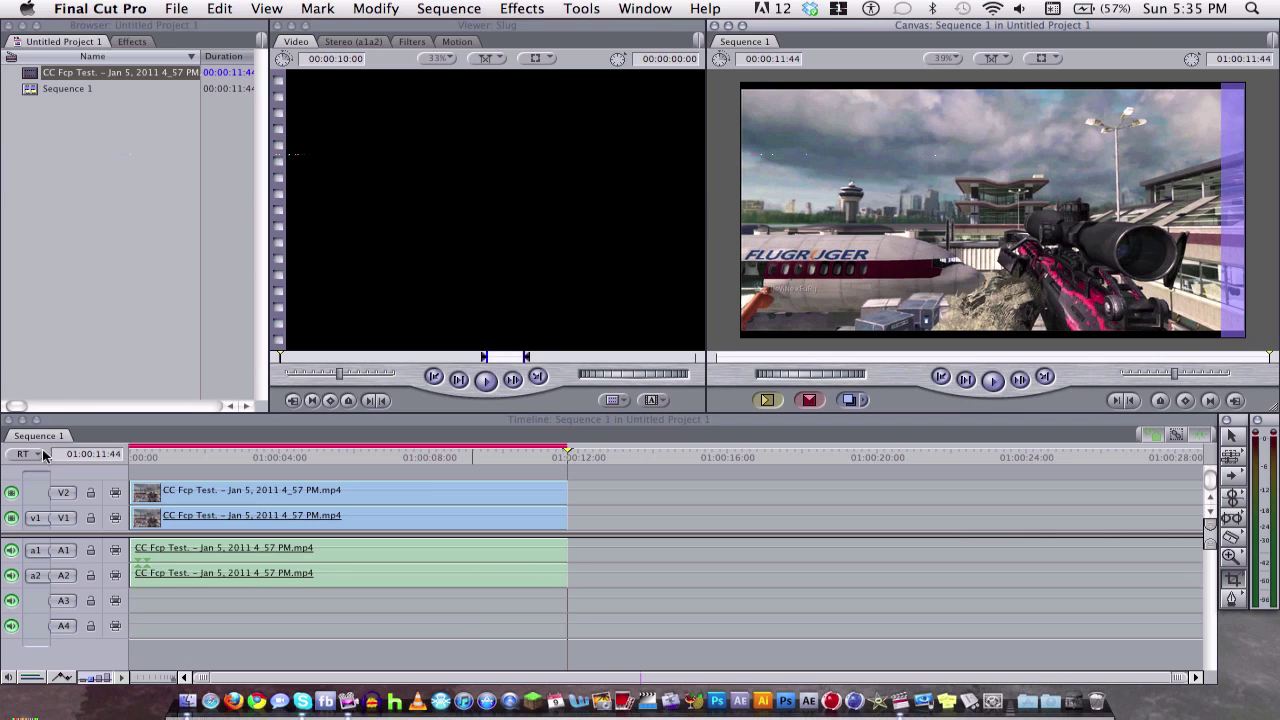
click(12, 492)
click(13, 492)
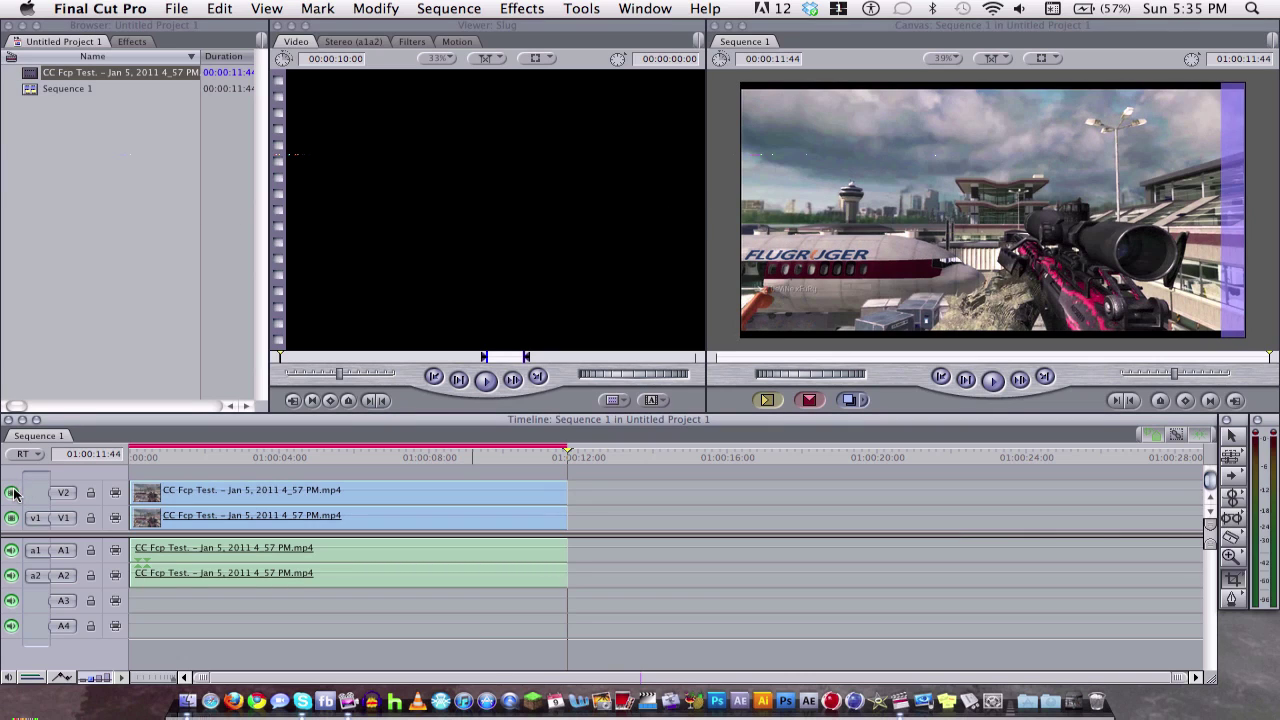
click(266, 499)
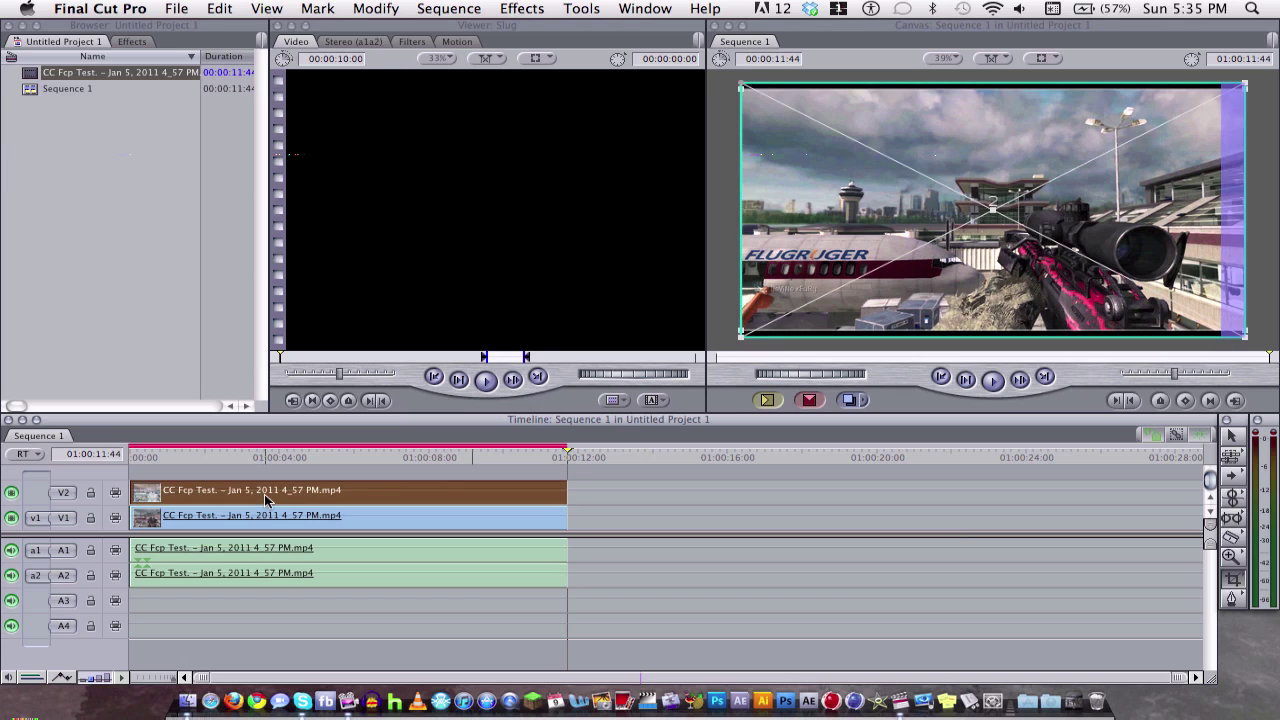
click(524, 7)
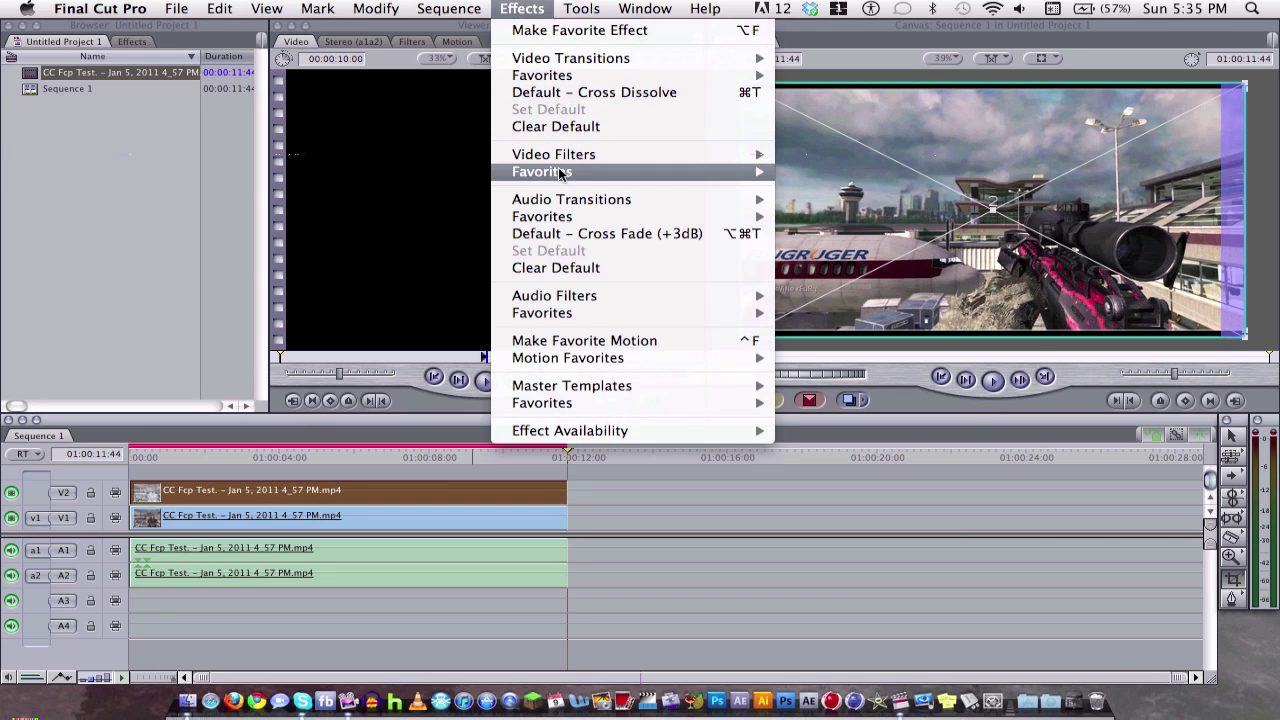
mouse_move(553, 154)
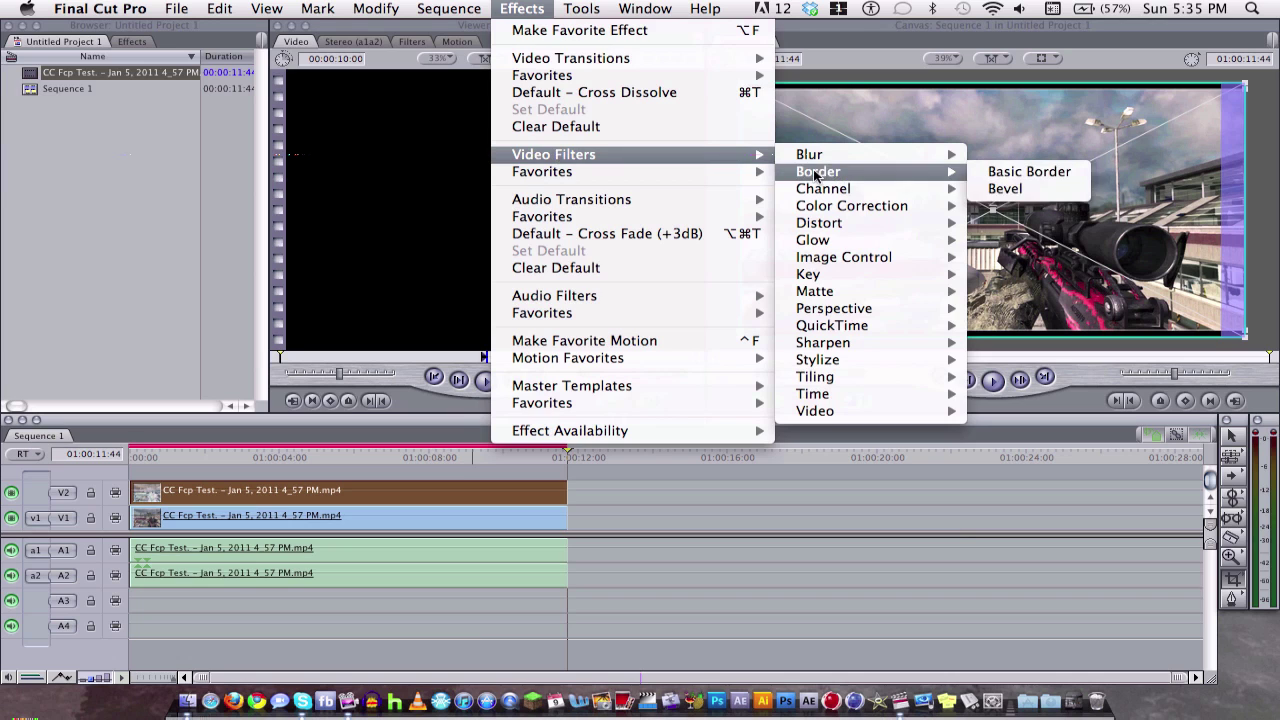
mouse_move(851, 206)
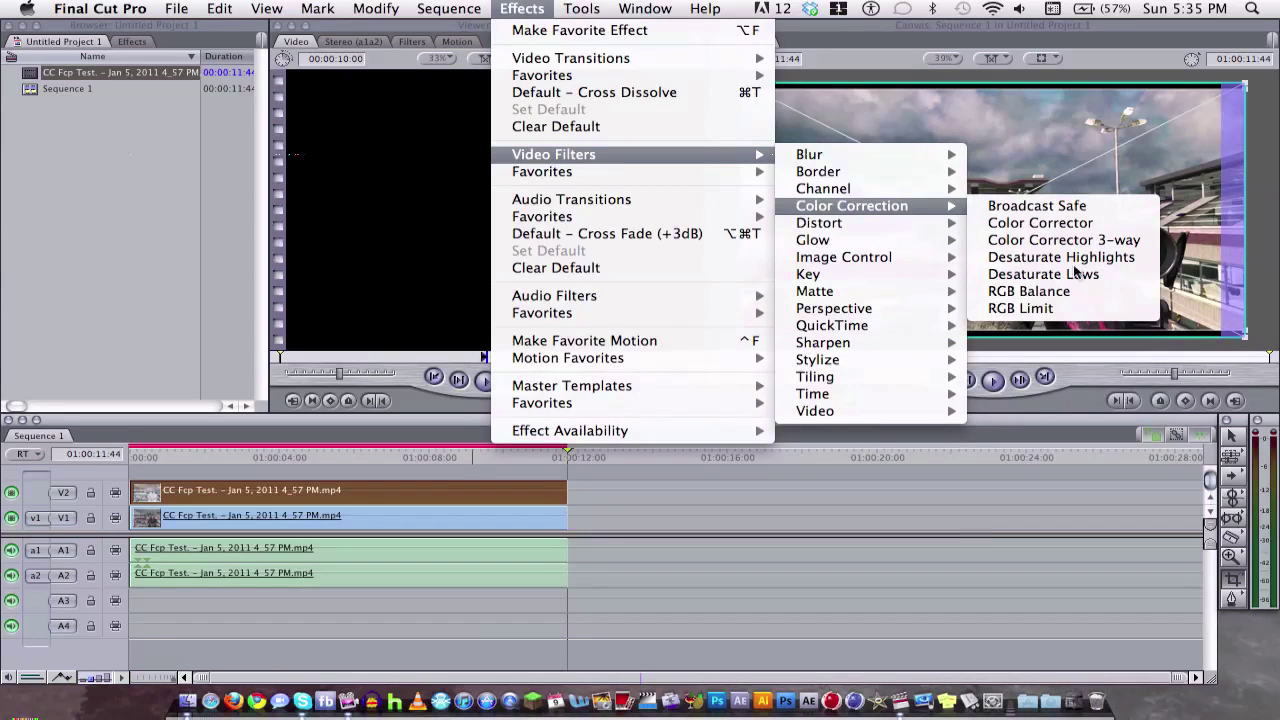
Step: Apply Color Corrector 3-way to the upper clip and open its controls in the Viewer
click(1090, 241)
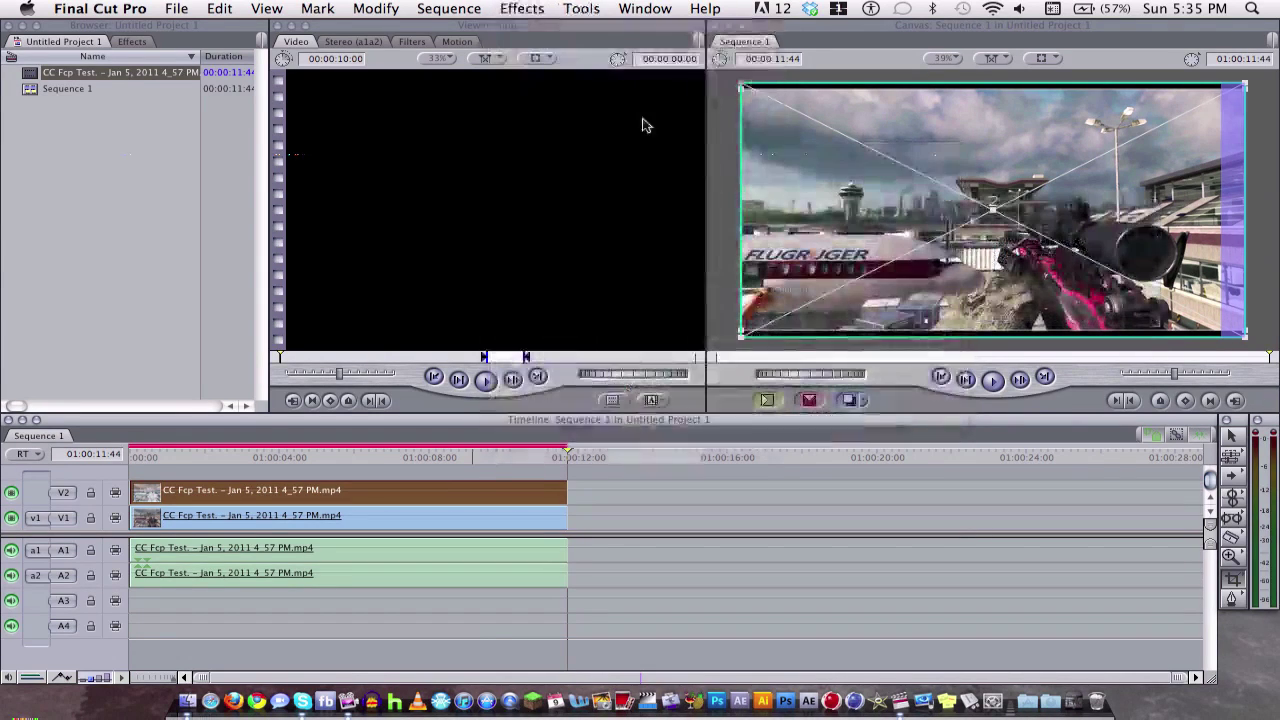
double_click(432, 501)
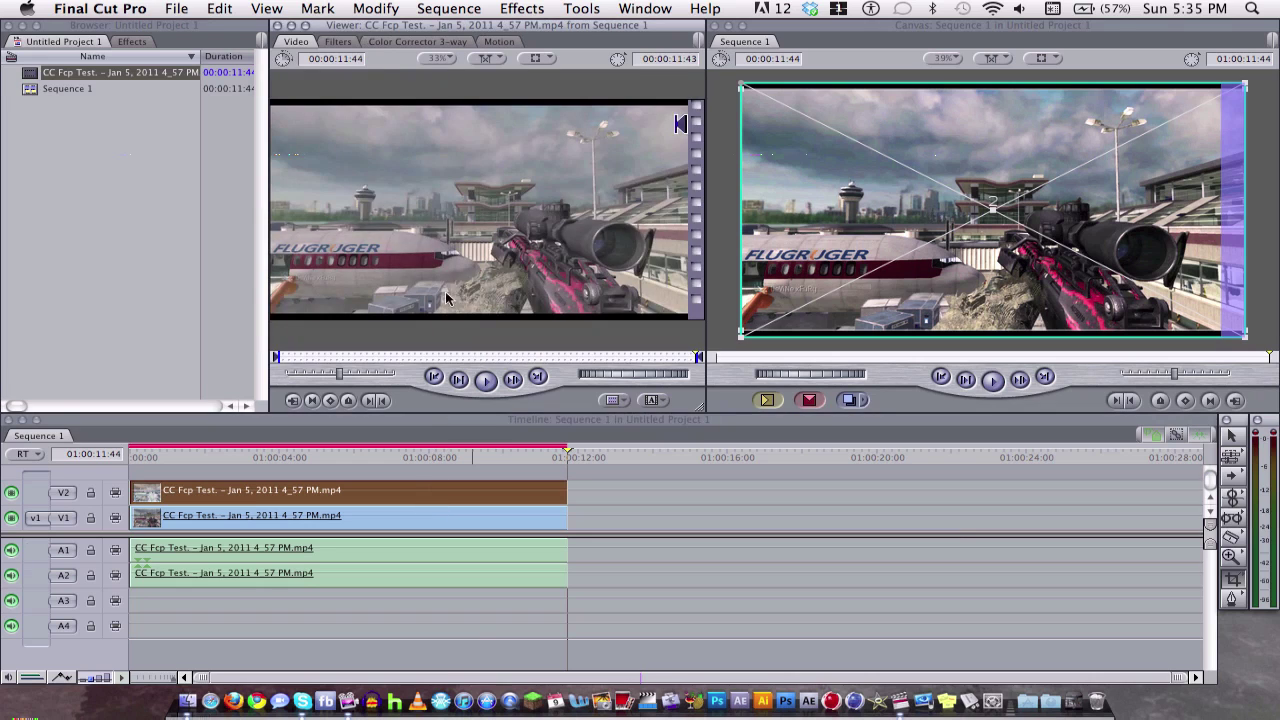
click(445, 42)
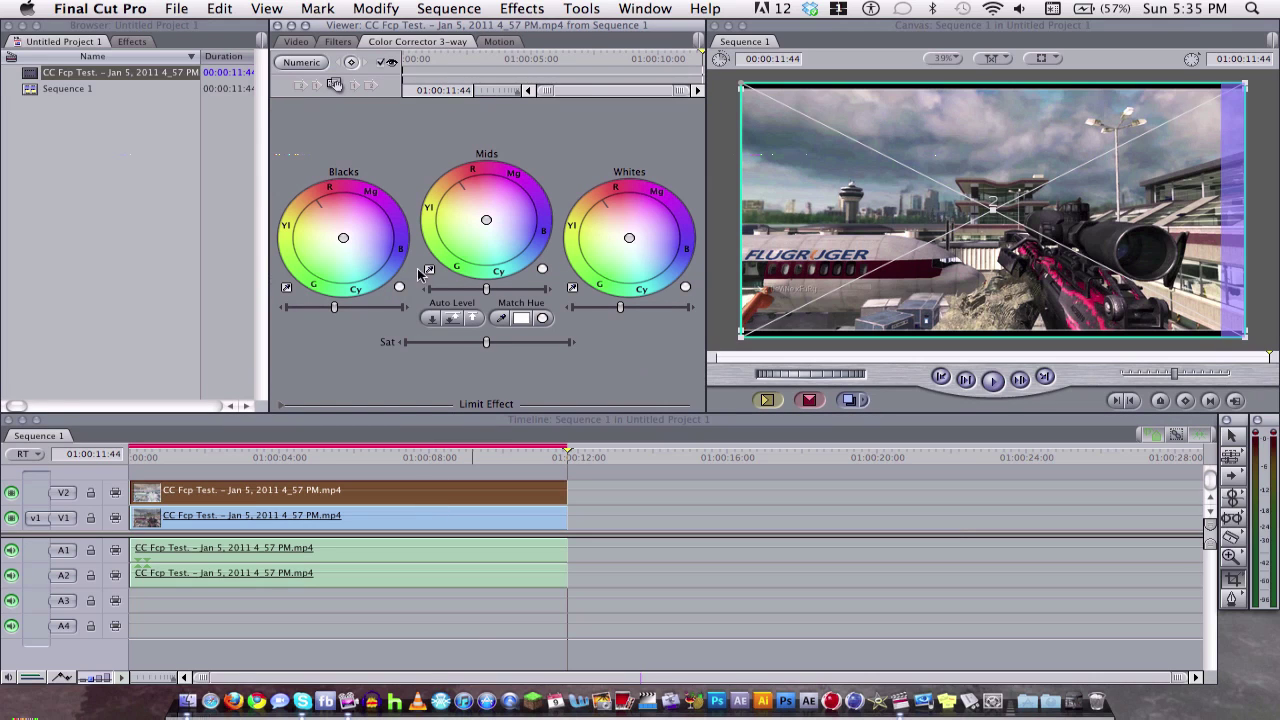
Step: Darken the blacks and mids, lower saturation slightly, and brighten the whites
drag(334, 309, 324, 310)
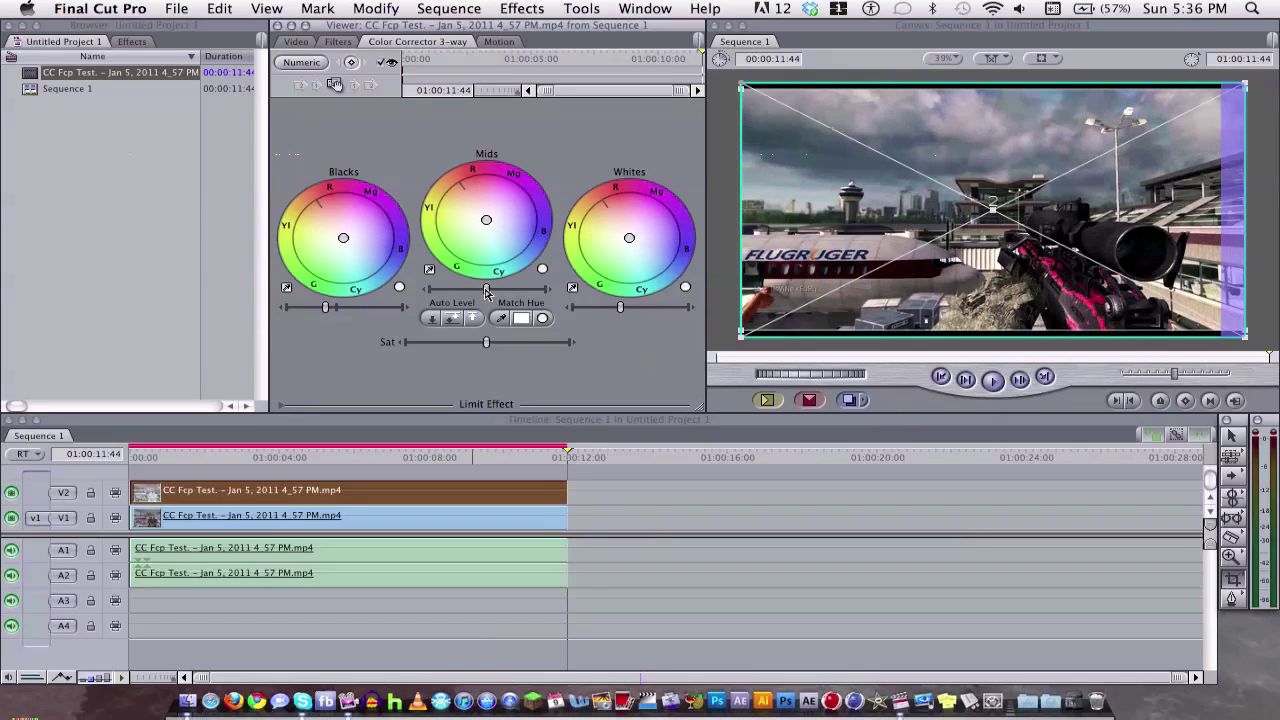
drag(487, 291, 485, 291)
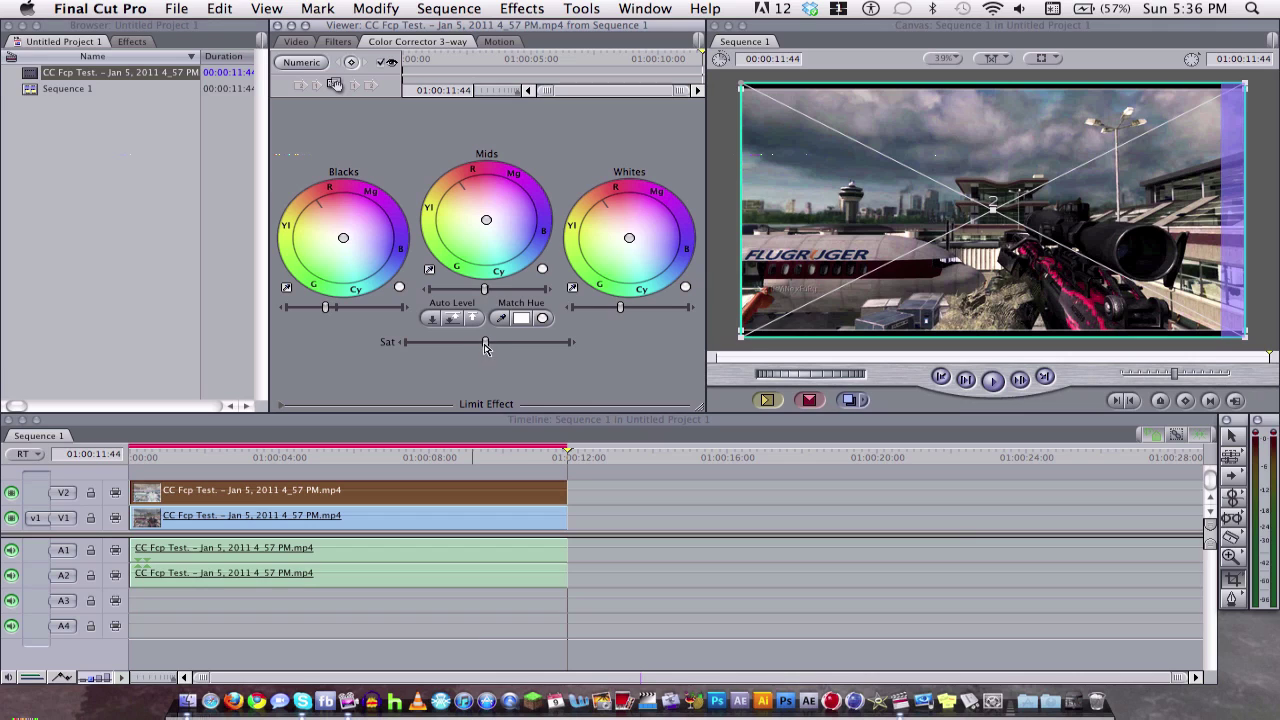
drag(485, 343, 481, 343)
drag(632, 307, 623, 313)
Step: Choose the Stylize > Vignette filter, then deselect the clip to view the look
click(522, 8)
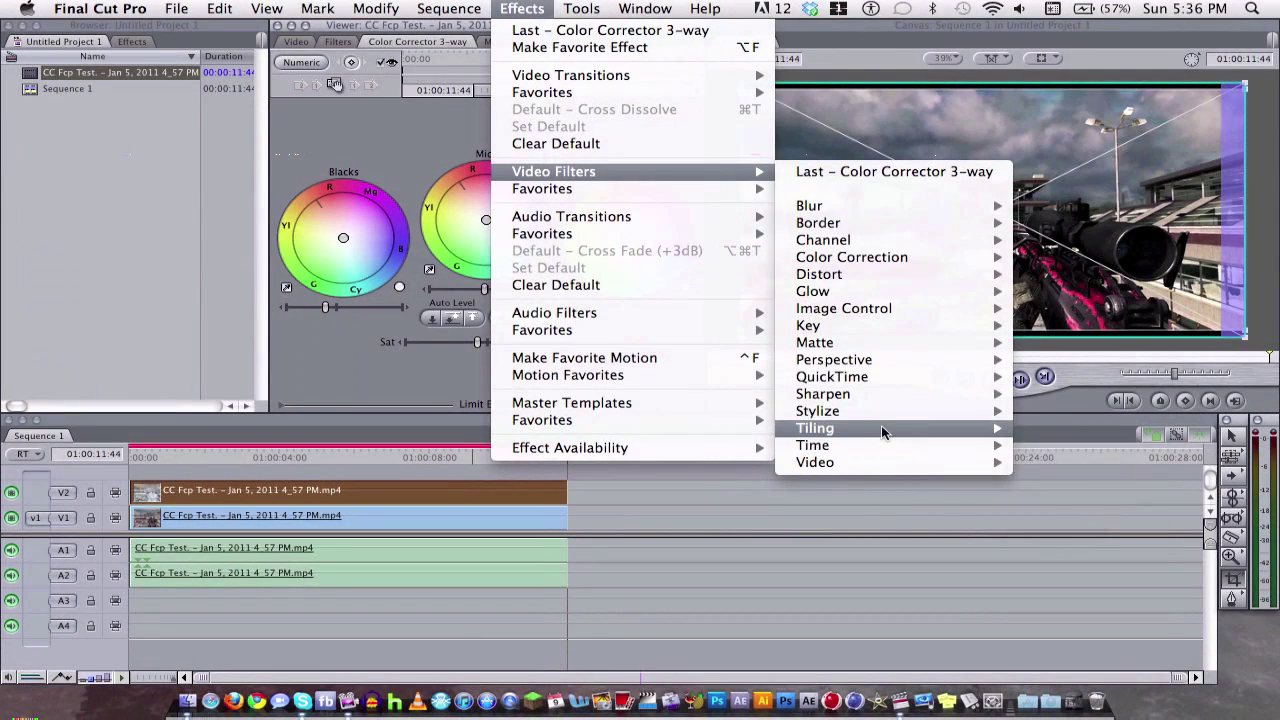
mouse_move(817, 411)
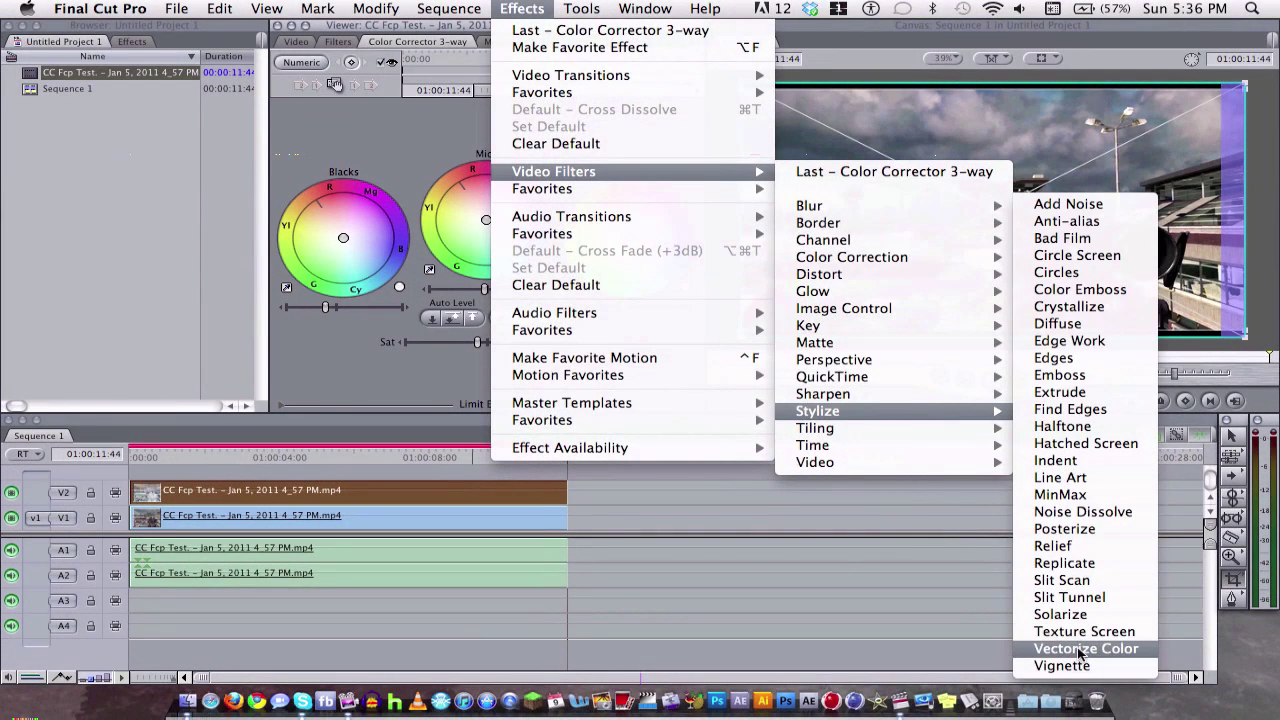
click(1080, 650)
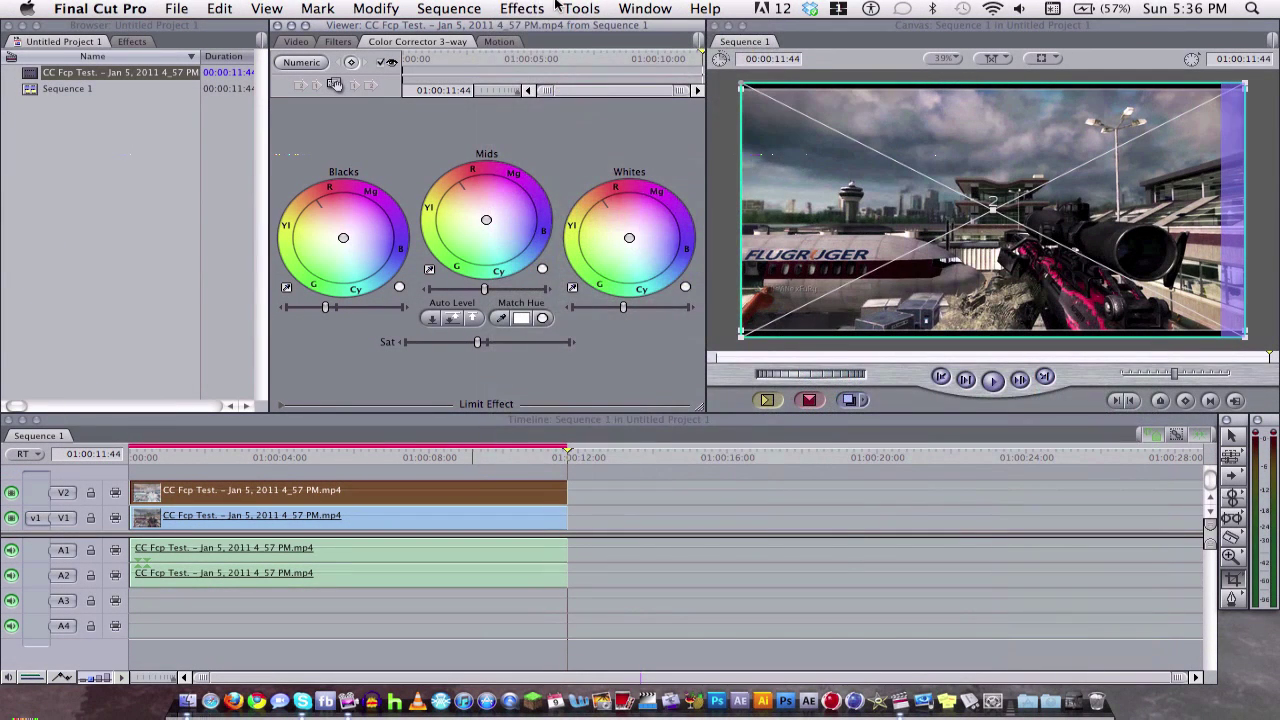
click(545, 8)
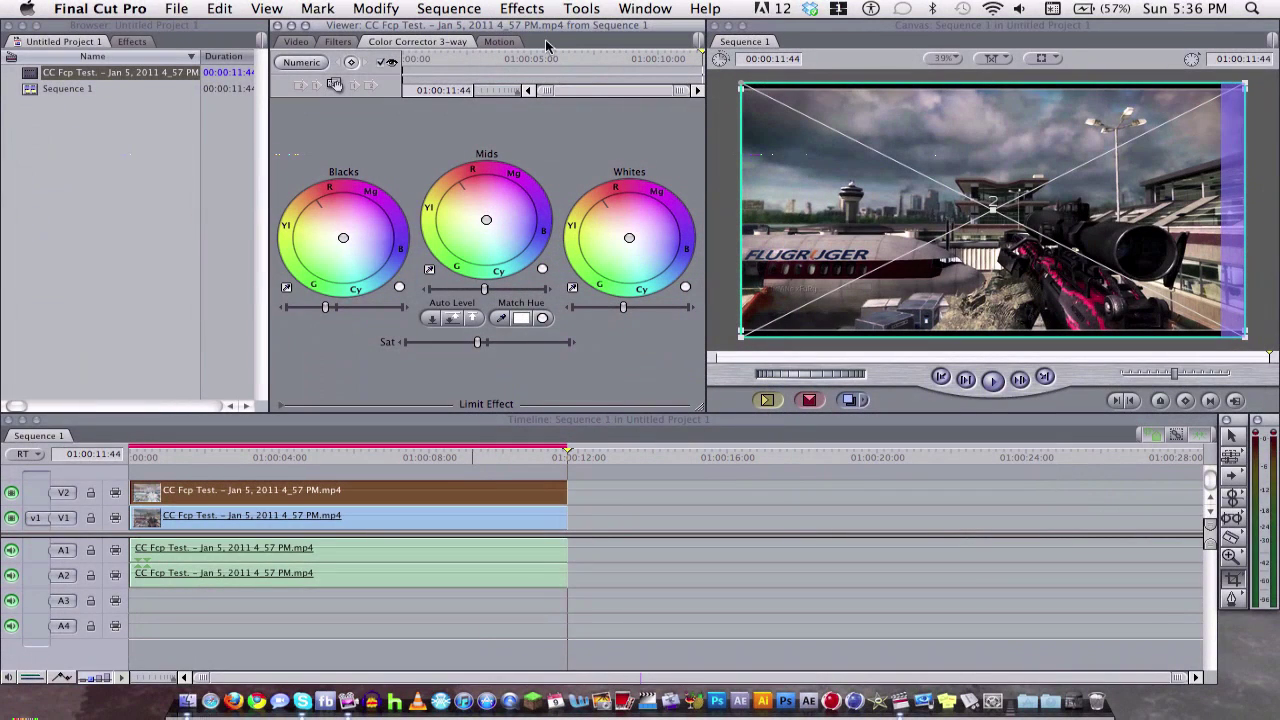
click(1272, 172)
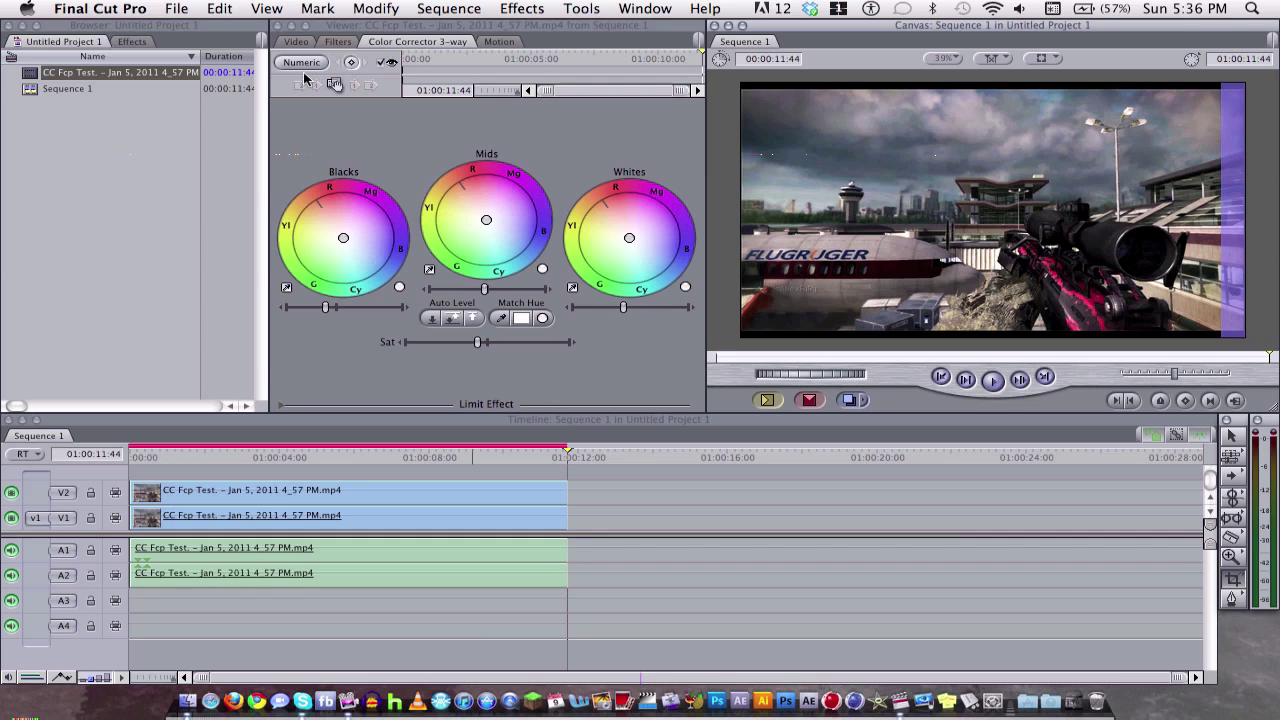
Step: Create Sequence 2 and place the game clip in it with matched settings
key(ctrl+alt+n)
key(Return)
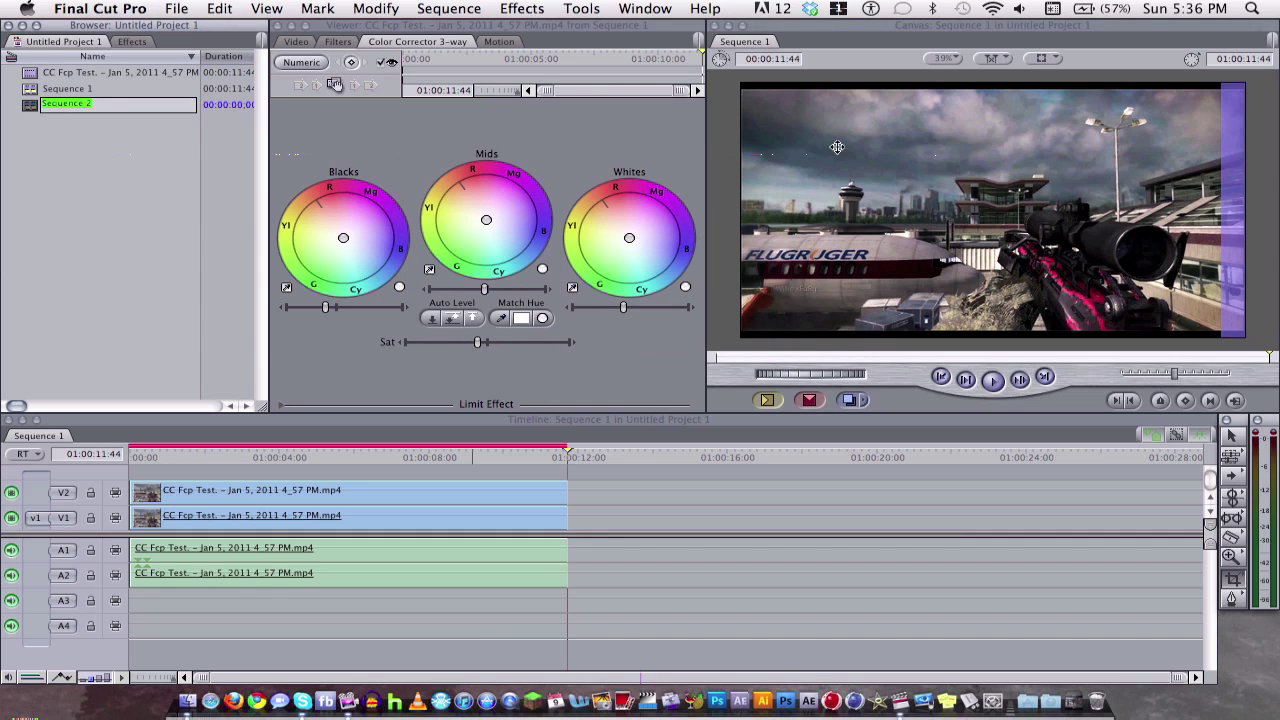
click(86, 128)
double_click(74, 105)
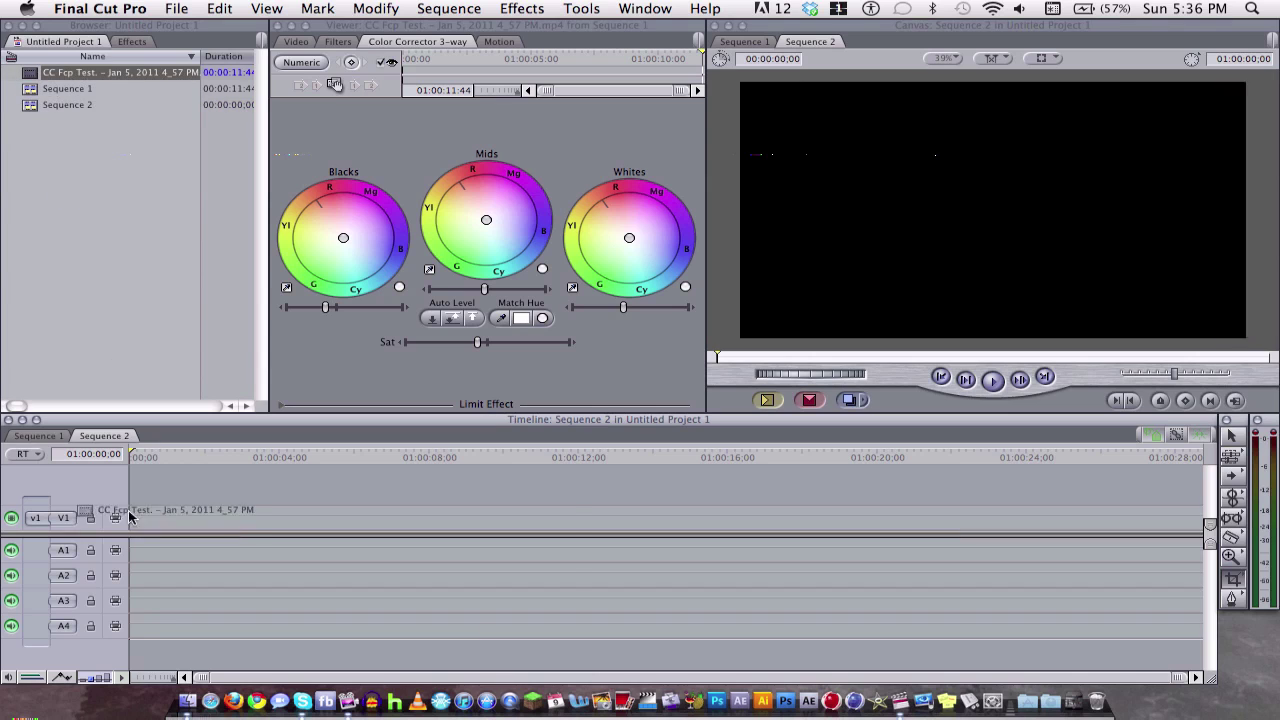
drag(73, 80, 150, 517)
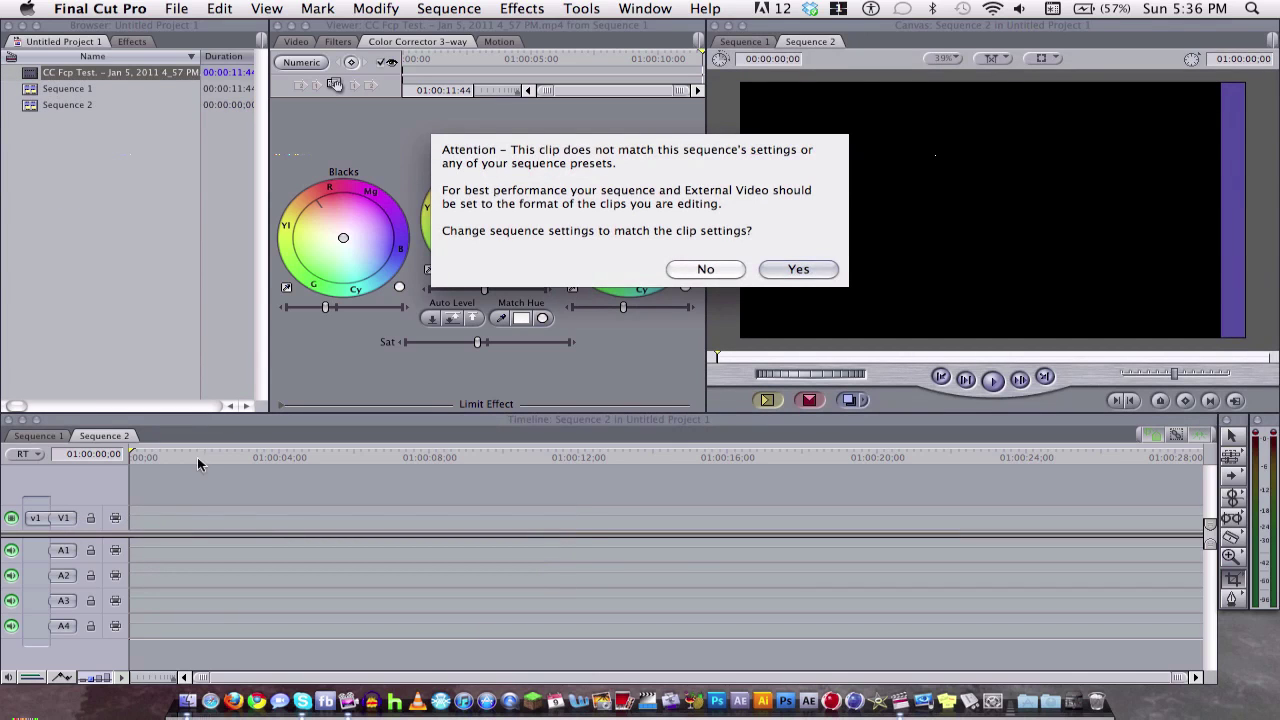
click(803, 274)
Step: Duplicate the clip onto a V2 track and set its composite mode to Screen
click(365, 527)
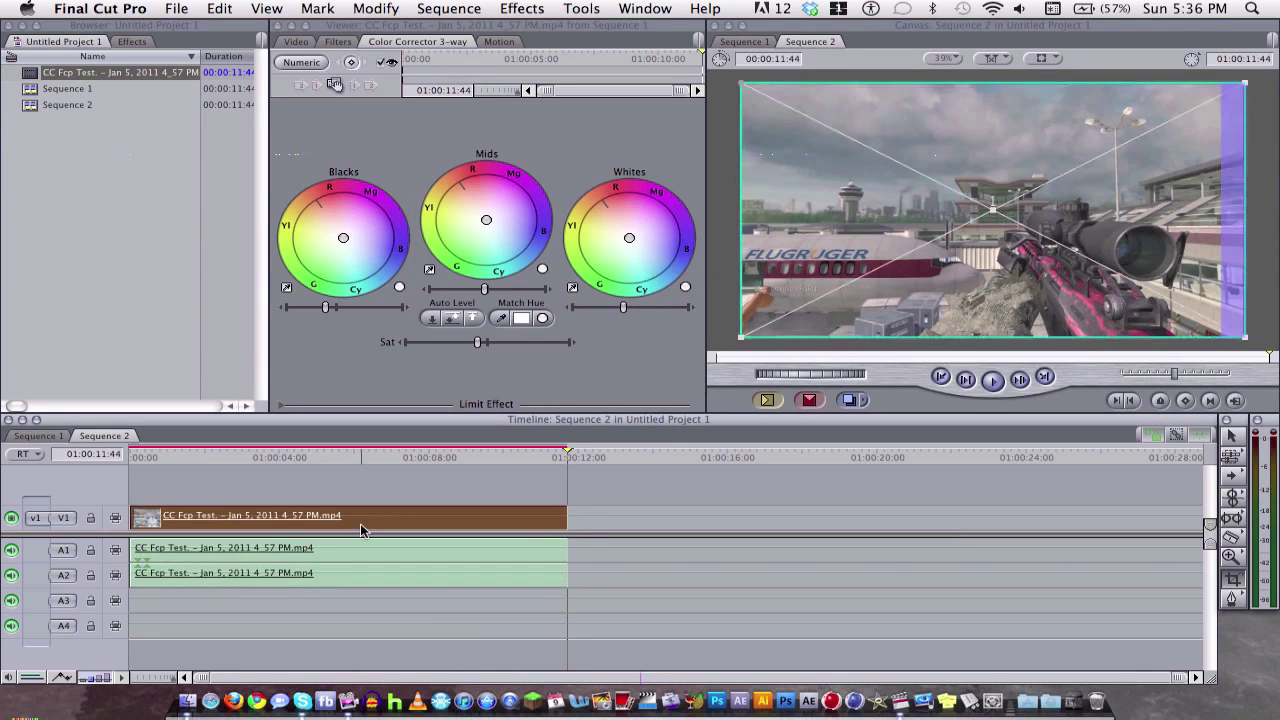
right_click(369, 525)
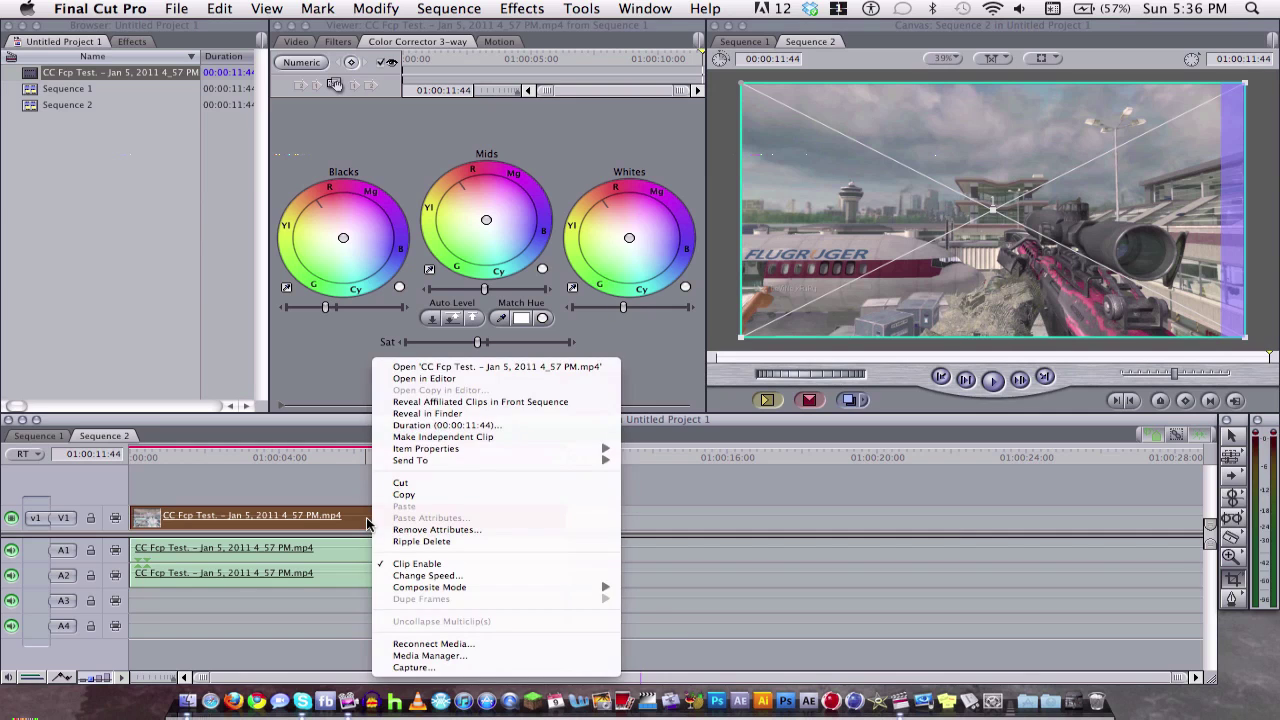
click(365, 521)
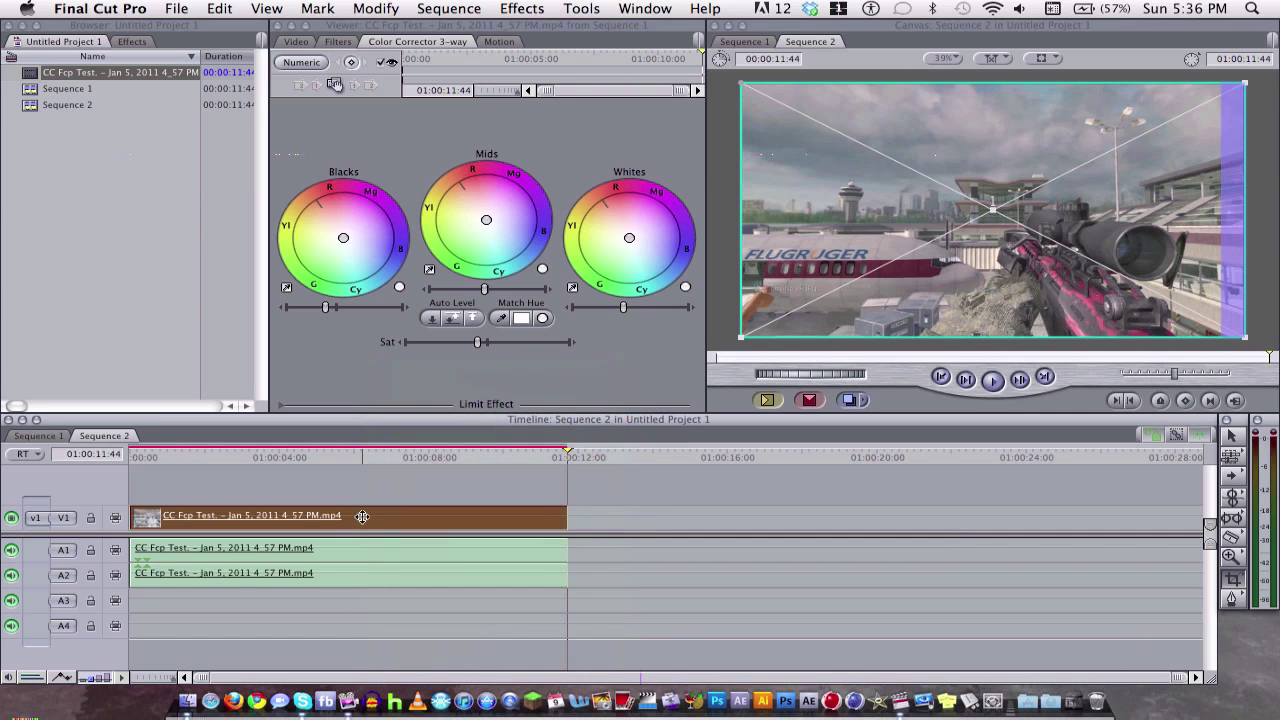
drag(362, 520, 365, 496)
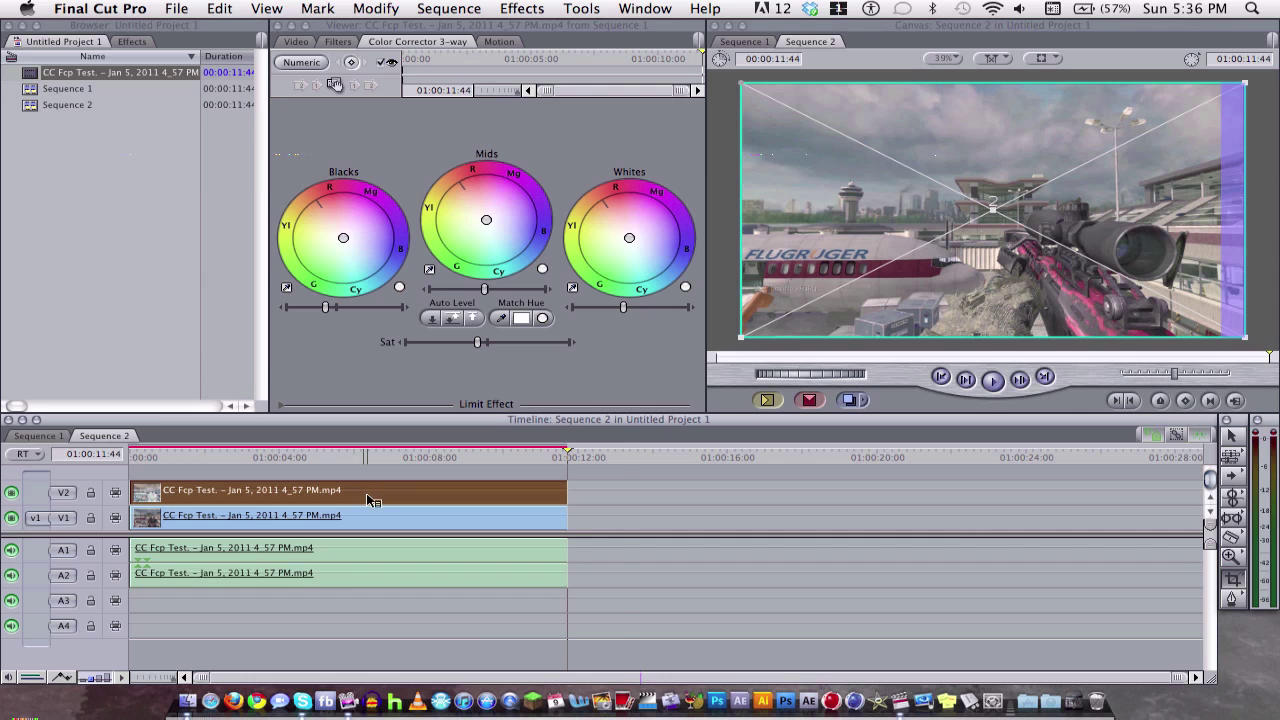
right_click(367, 500)
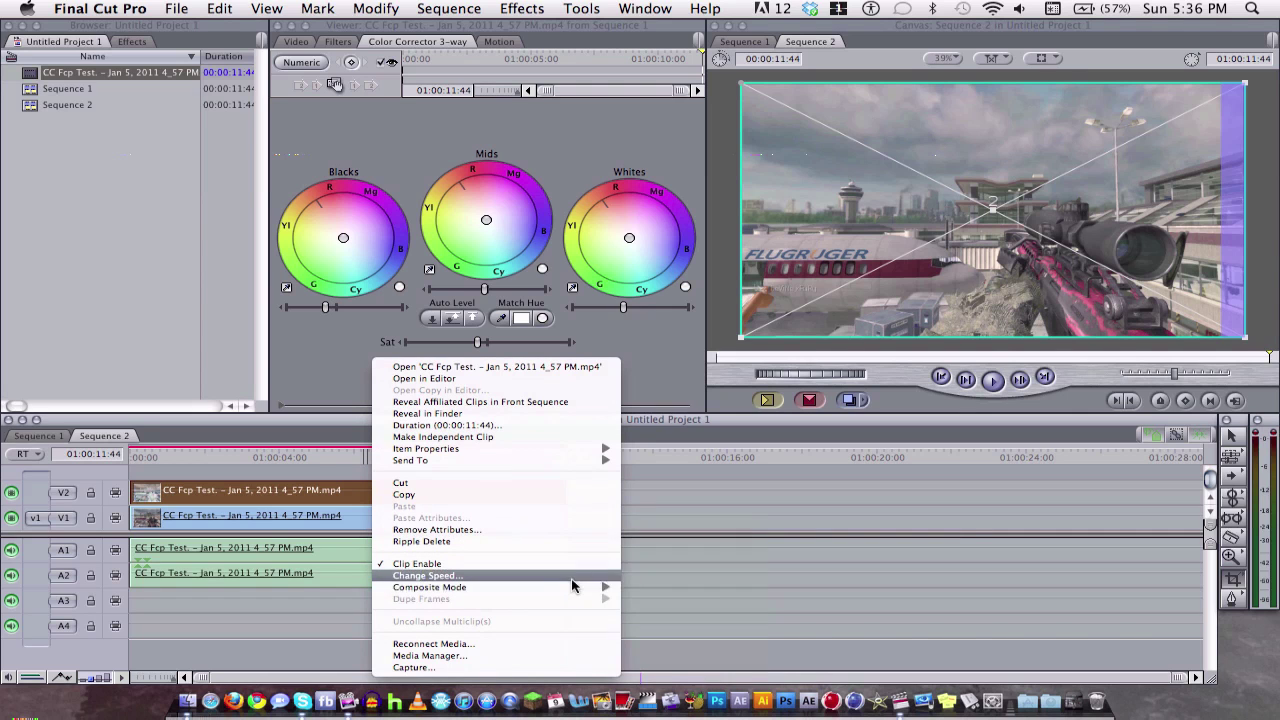
mouse_move(430, 587)
click(645, 601)
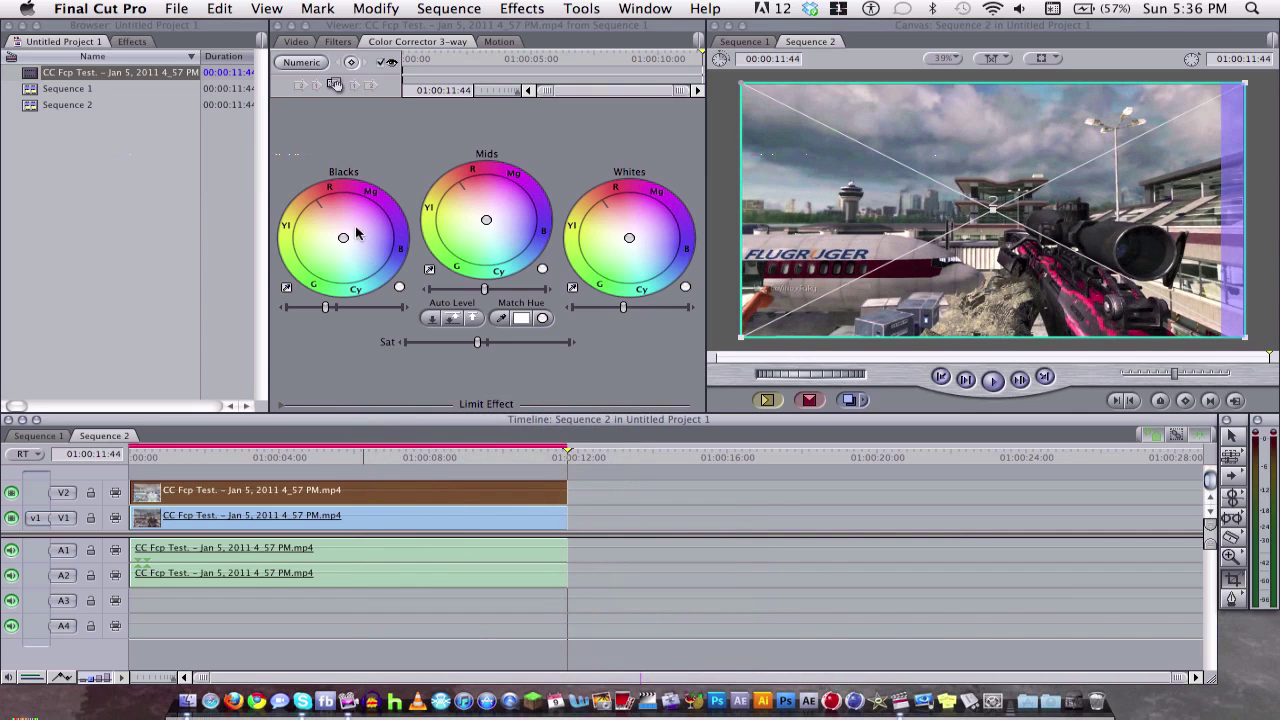
Step: Apply Color Corrector 3-way to the upper clip and test Sat from zero back to normal
click(505, 10)
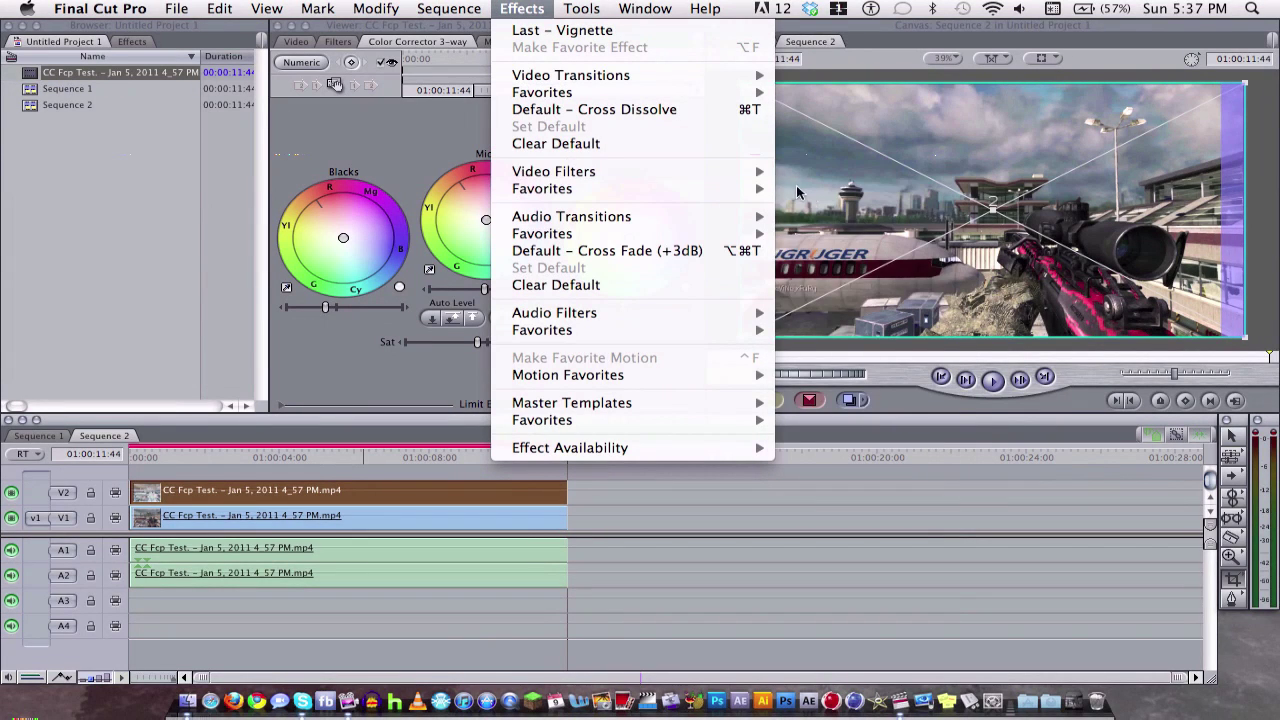
mouse_move(851, 257)
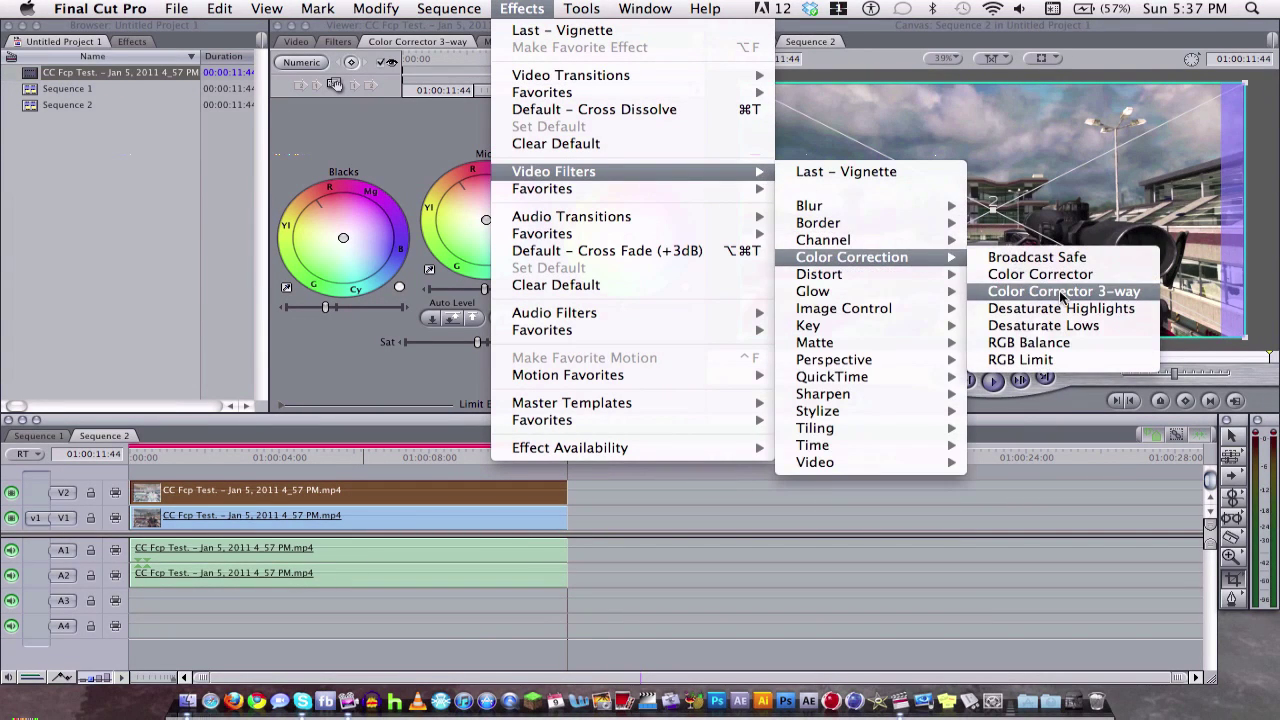
click(1060, 291)
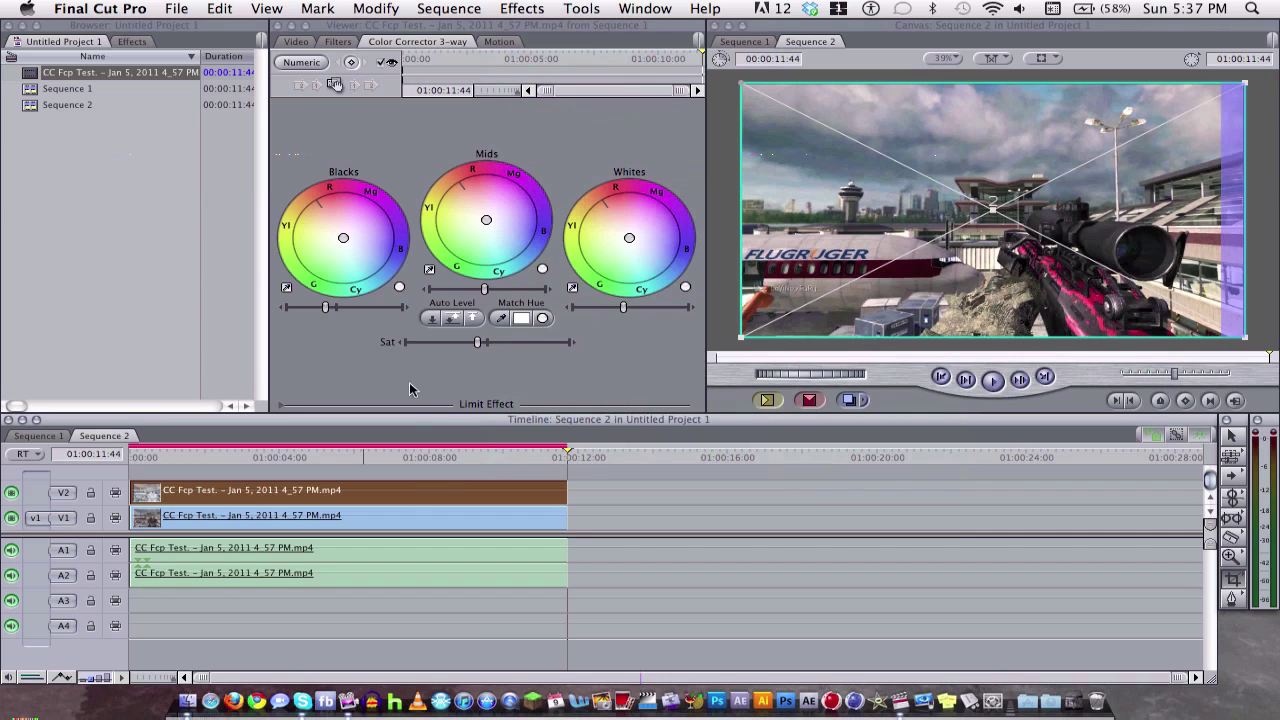
double_click(408, 490)
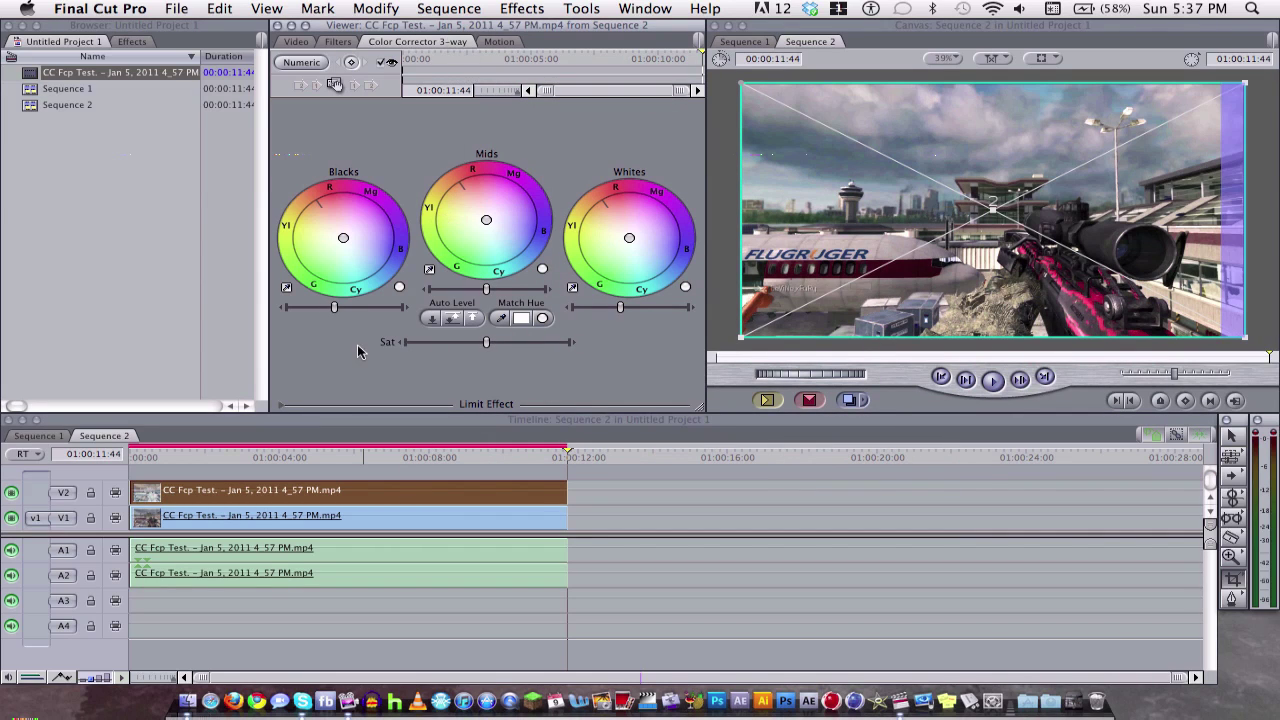
drag(486, 342, 343, 351)
drag(425, 345, 486, 342)
Step: Under Limit Effect, eyedropper-sample the weapon's pink and red to set the colour range
click(282, 406)
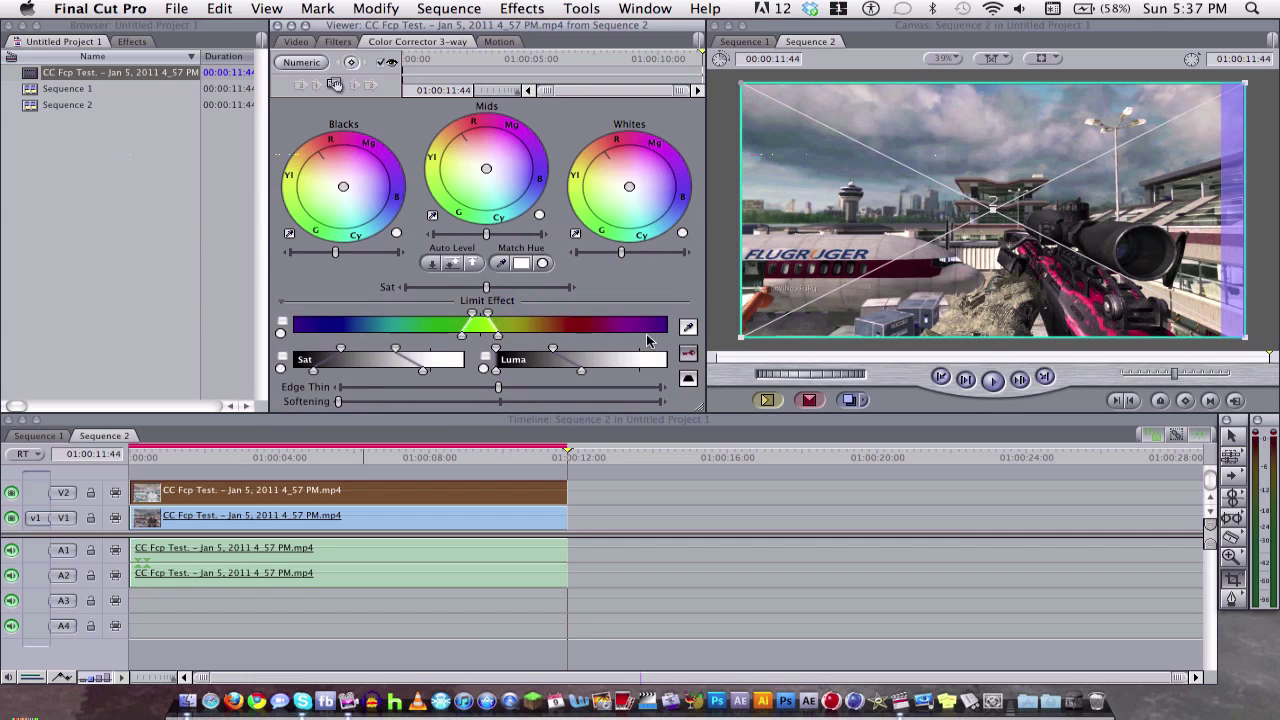
click(687, 328)
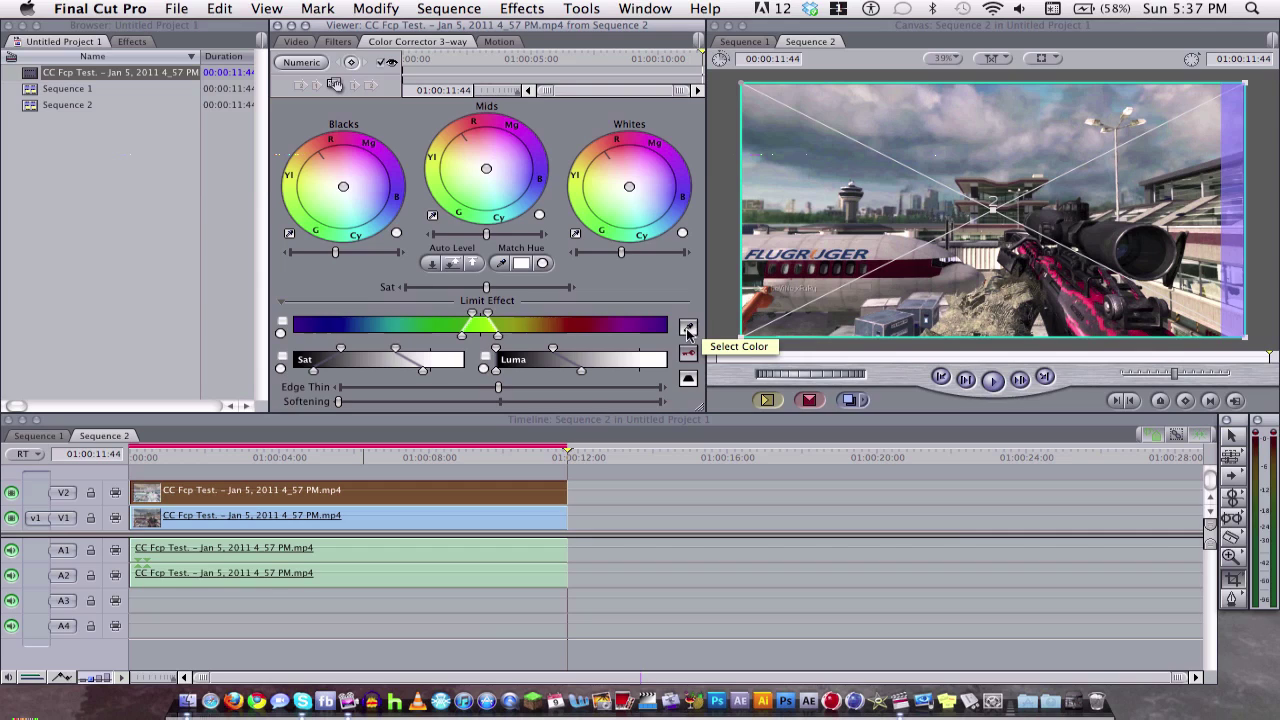
click(1092, 301)
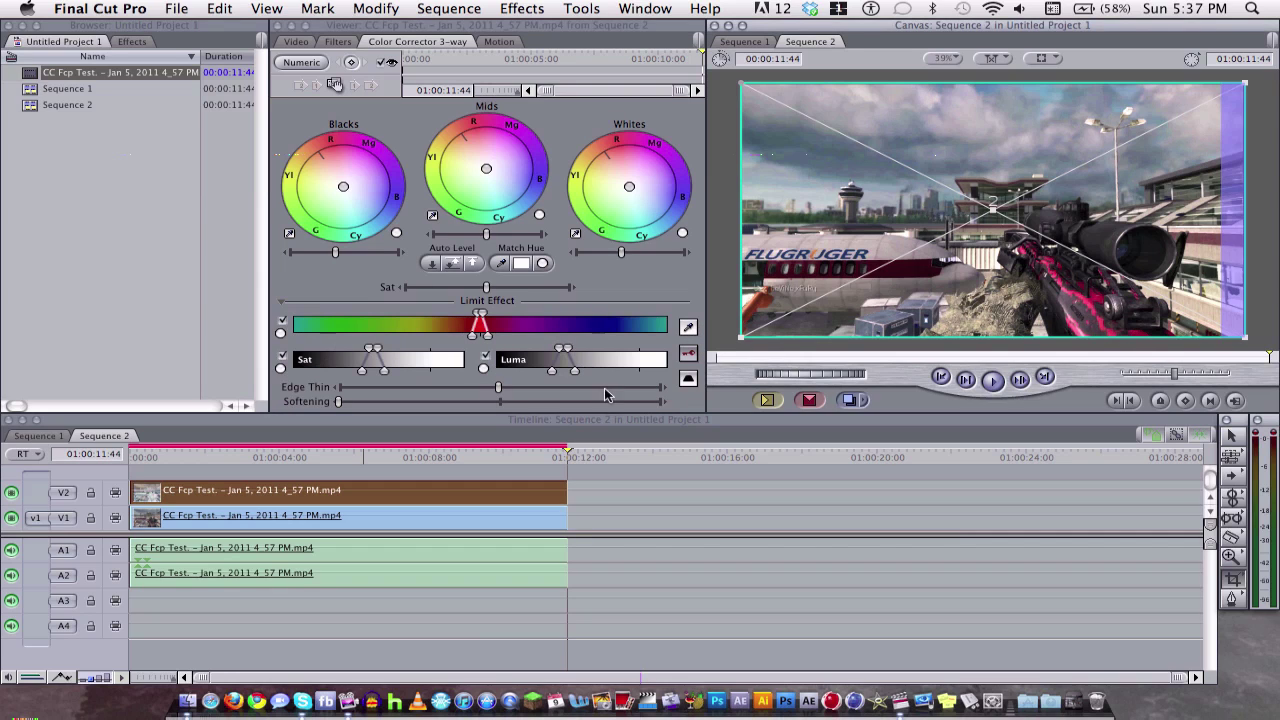
click(688, 326)
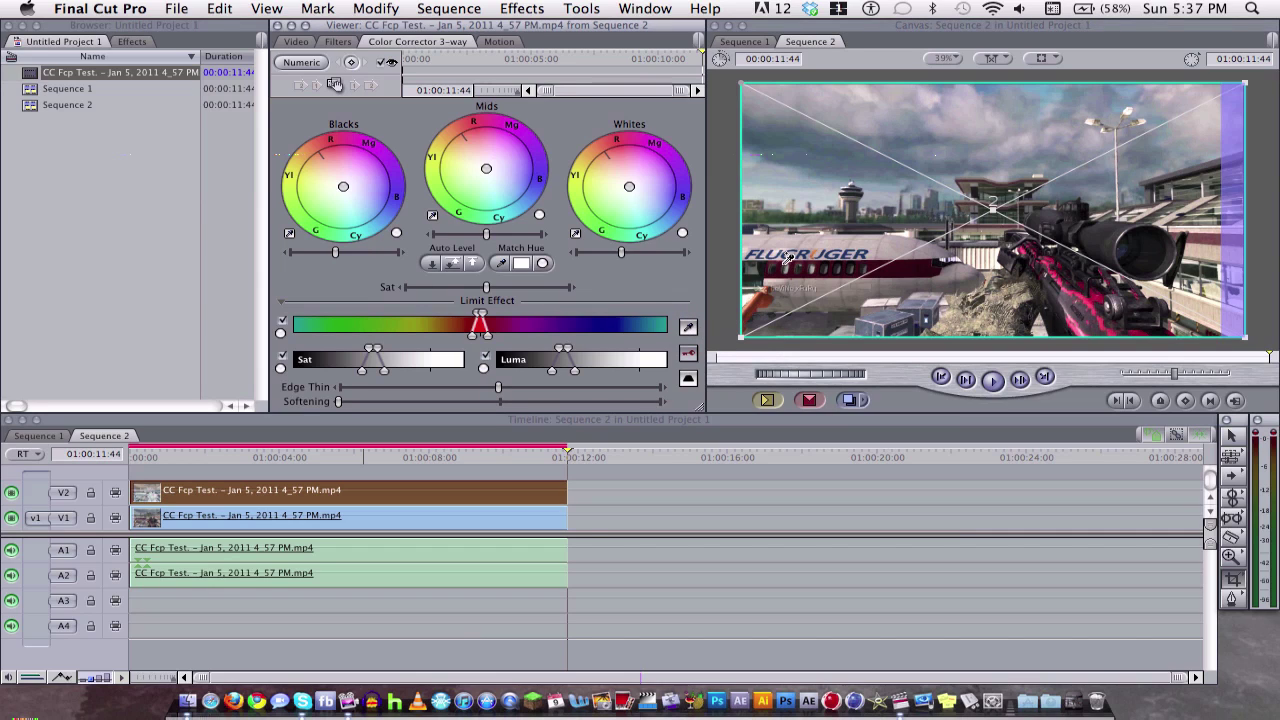
click(888, 263)
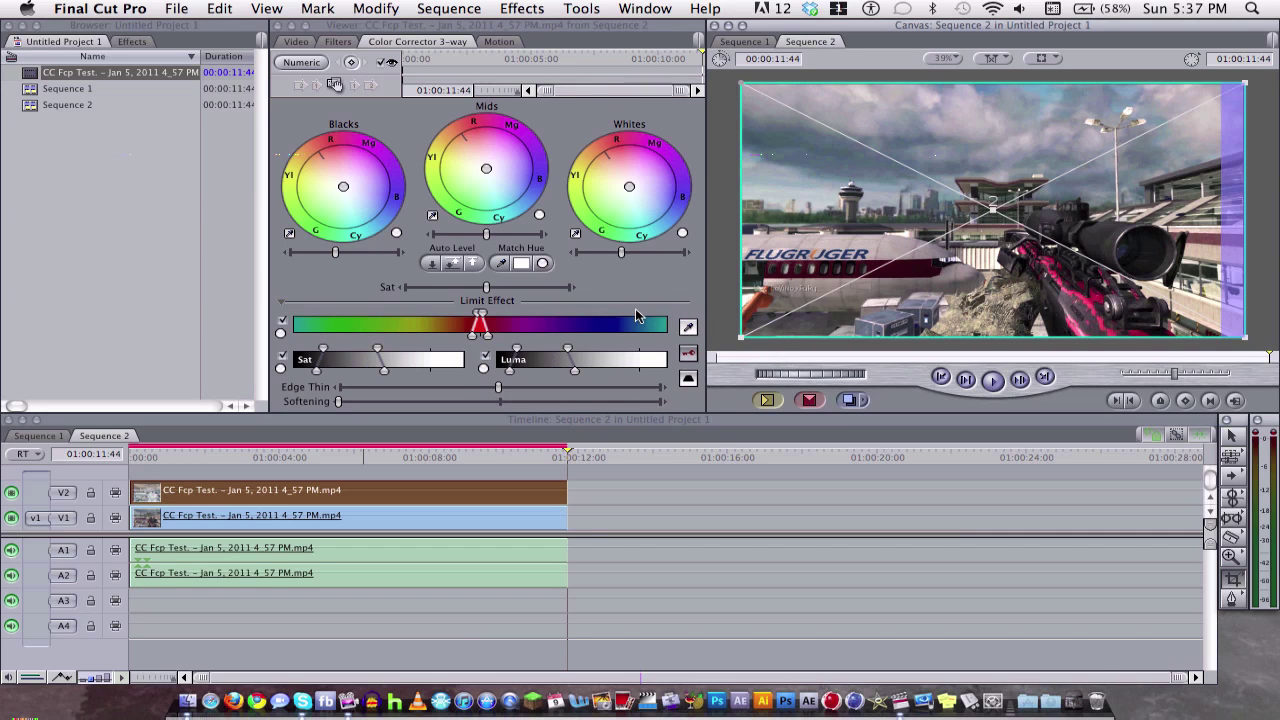
click(688, 328)
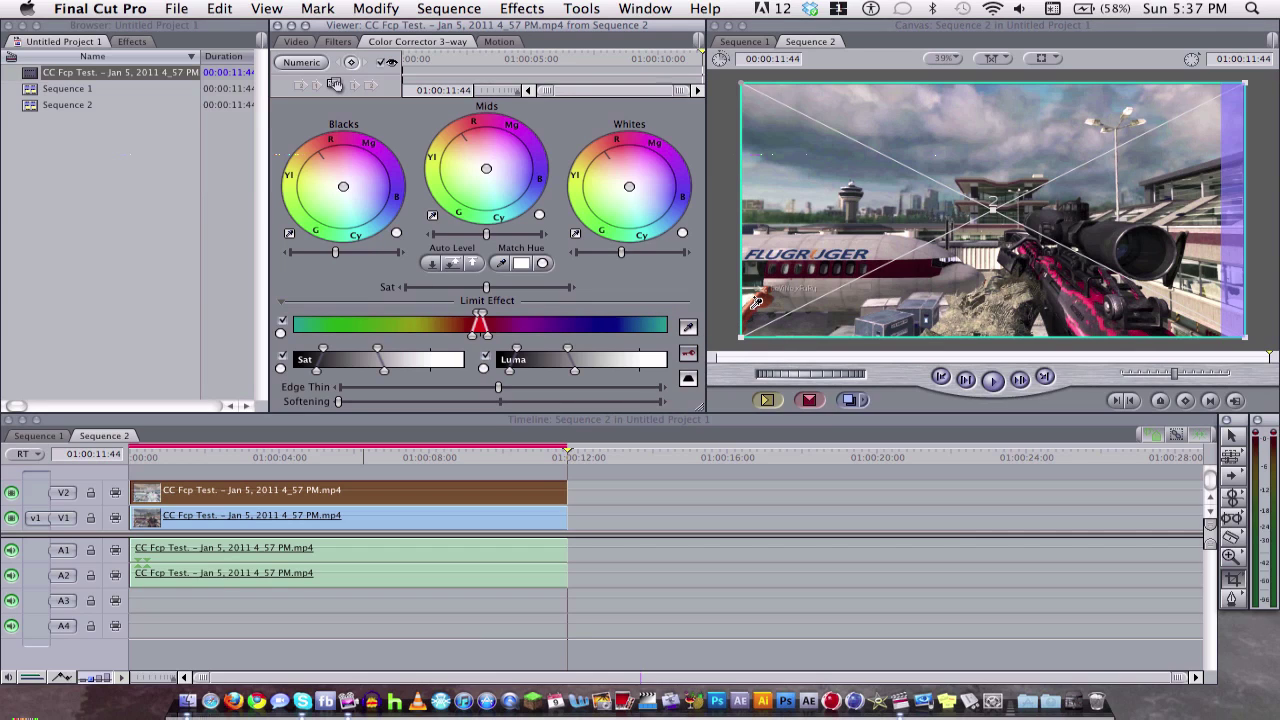
click(752, 306)
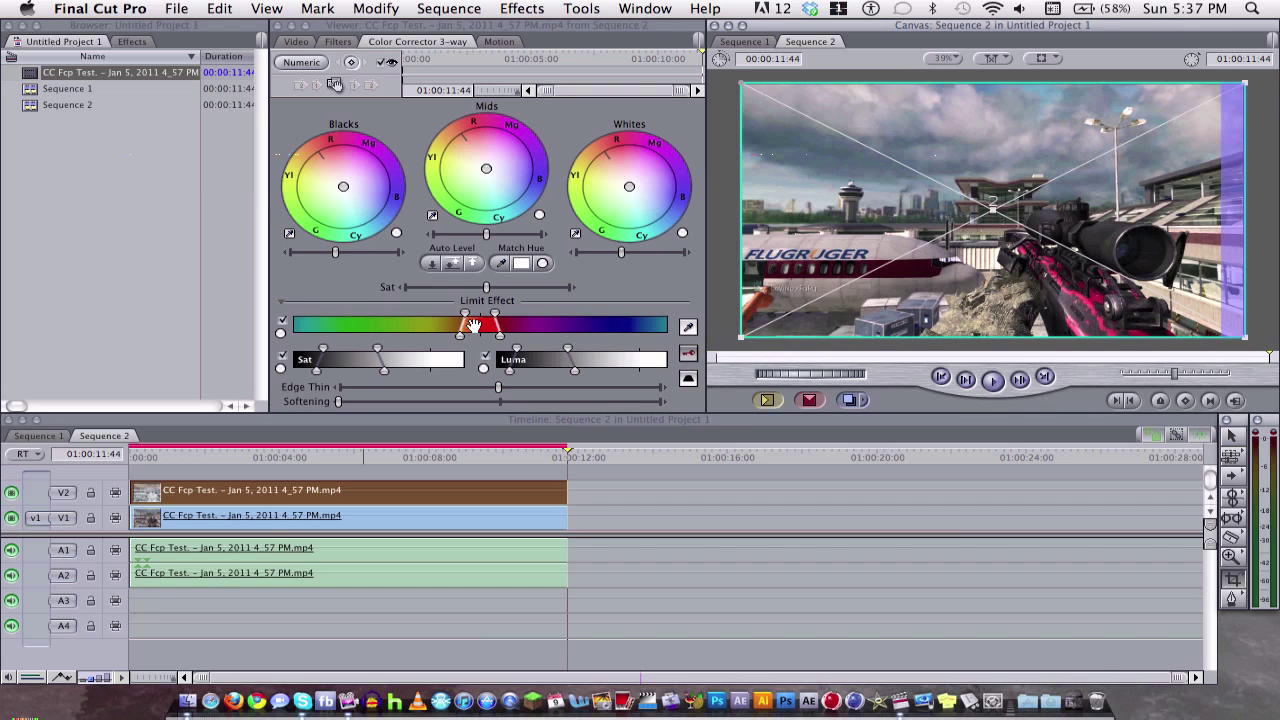
Step: Drop saturation outside the red range via inverted selection, and deepen the blacks slightly
click(283, 356)
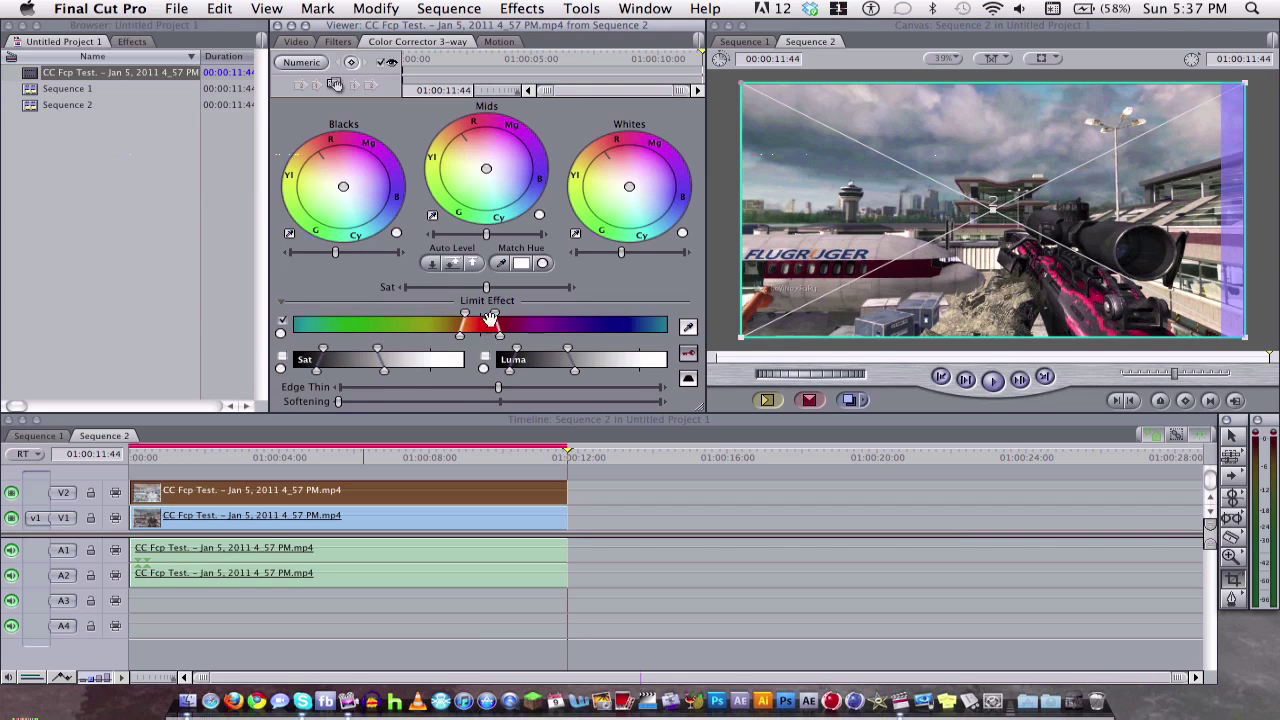
drag(487, 288, 350, 296)
click(688, 380)
drag(343, 255, 333, 257)
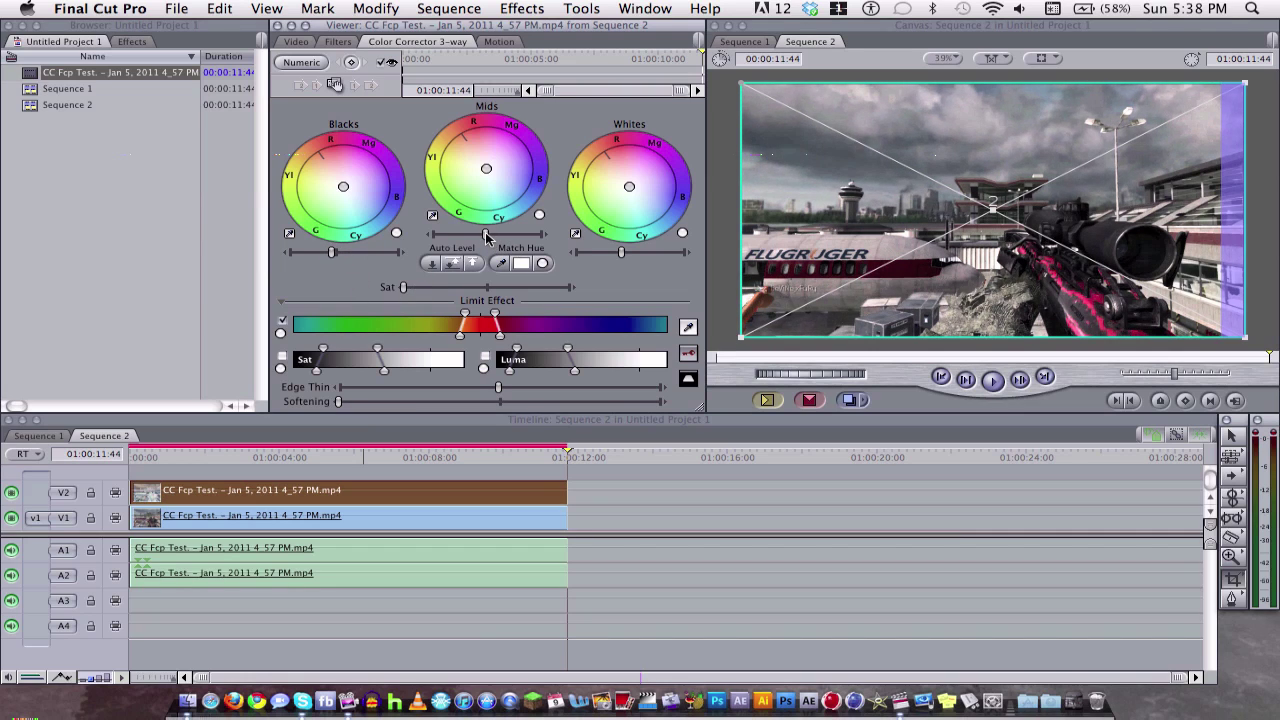
Step: Darken the mids, brighten the whites, and lift the blacks slightly for stronger contrast
drag(487, 235, 484, 238)
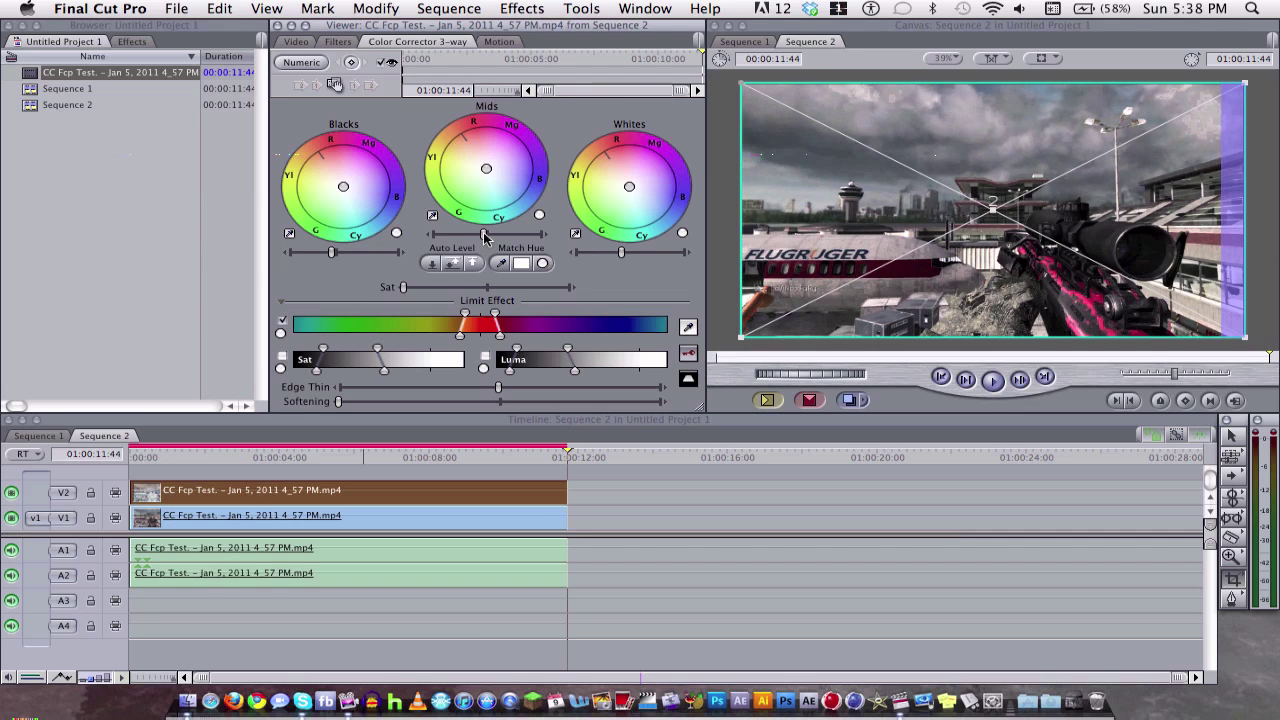
drag(621, 253, 618, 257)
drag(618, 257, 629, 257)
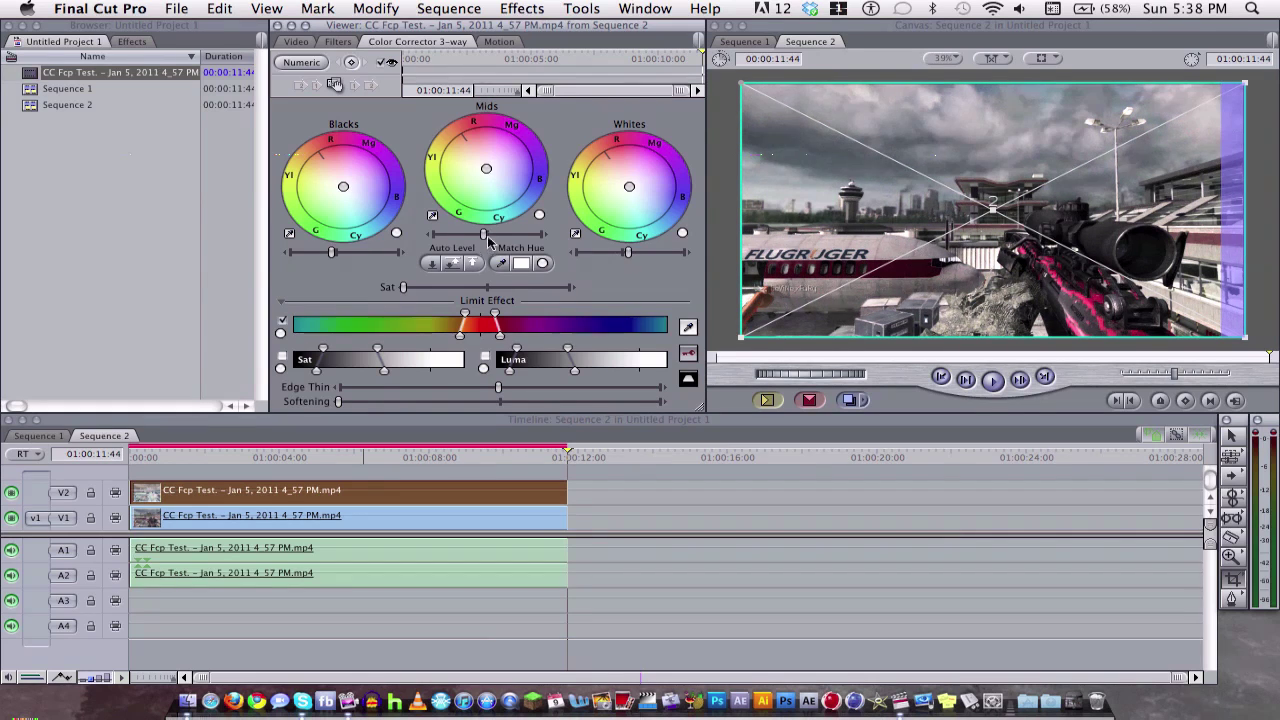
drag(484, 234, 480, 235)
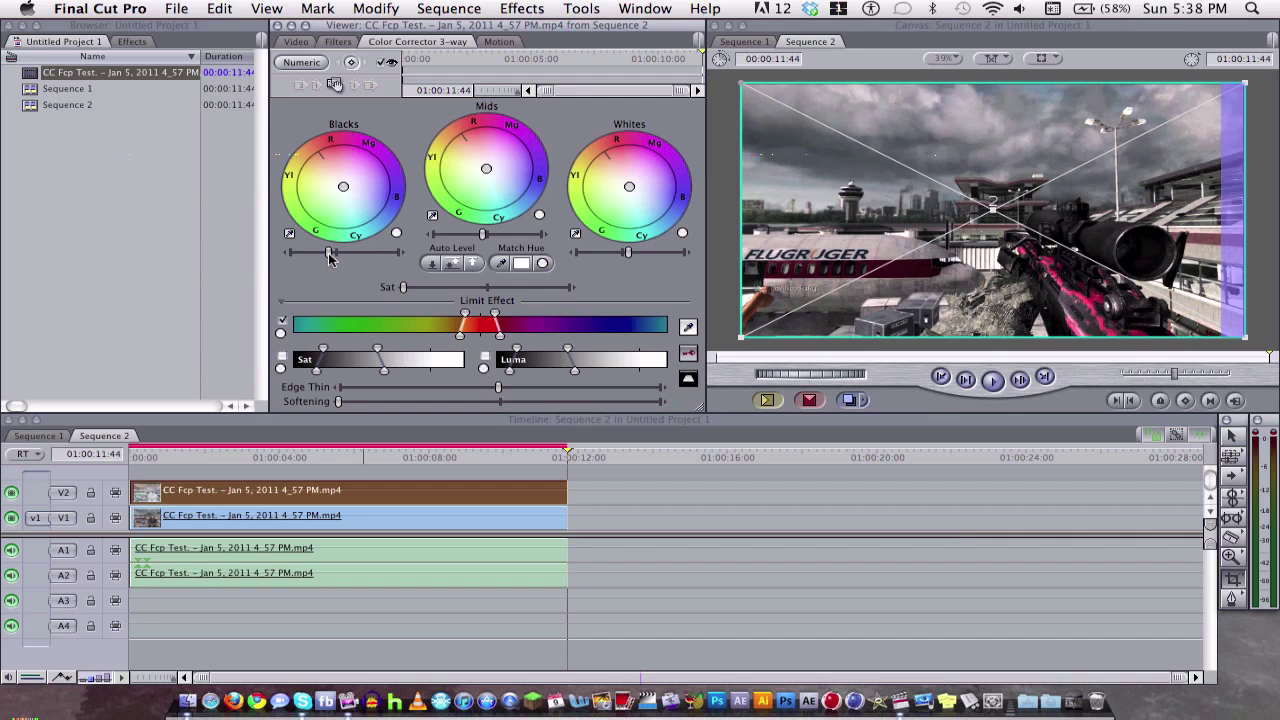
drag(330, 253, 332, 253)
click(522, 8)
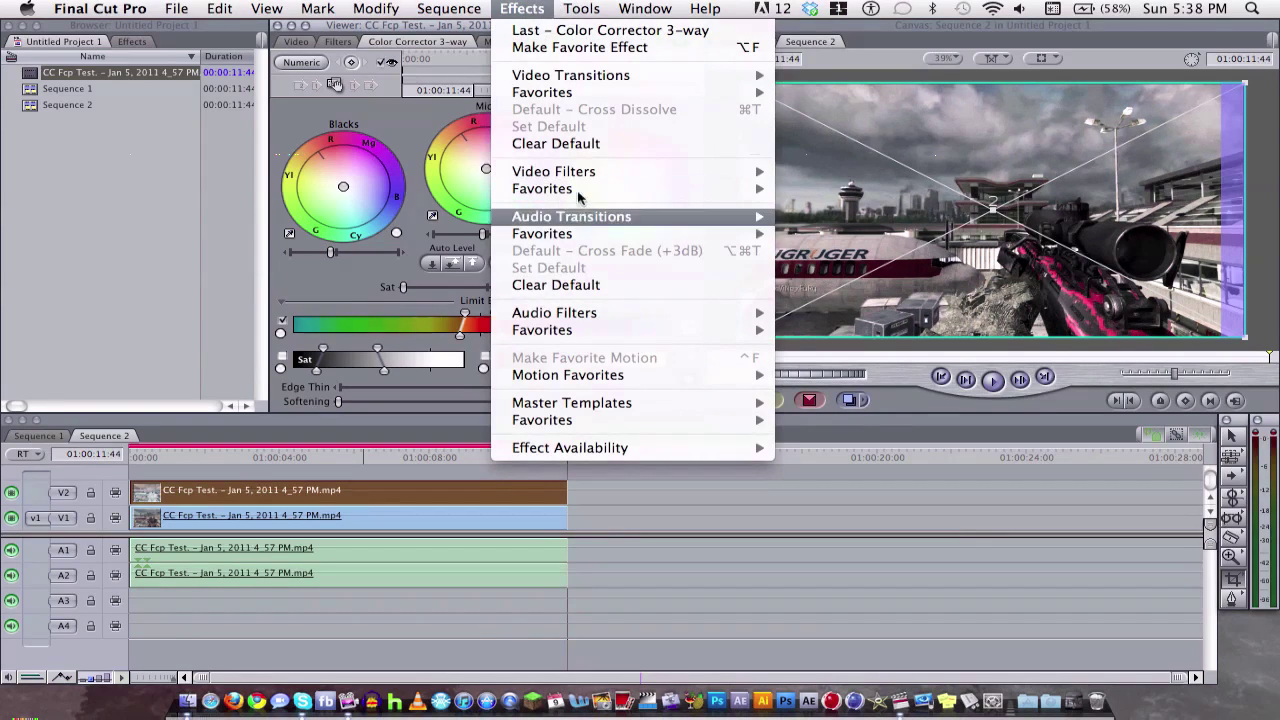
mouse_move(817, 411)
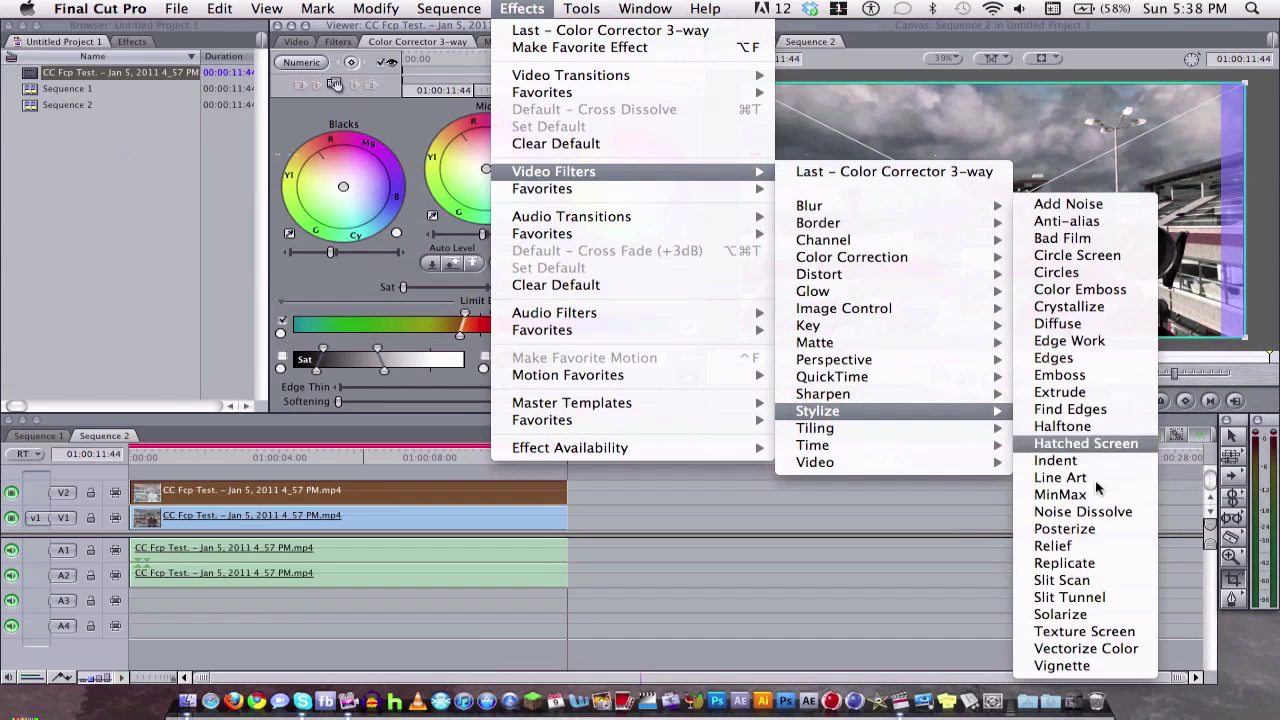
Step: Apply the Stylize Vignette filter, then reapply it via Effects > Last - Vignette
click(1072, 666)
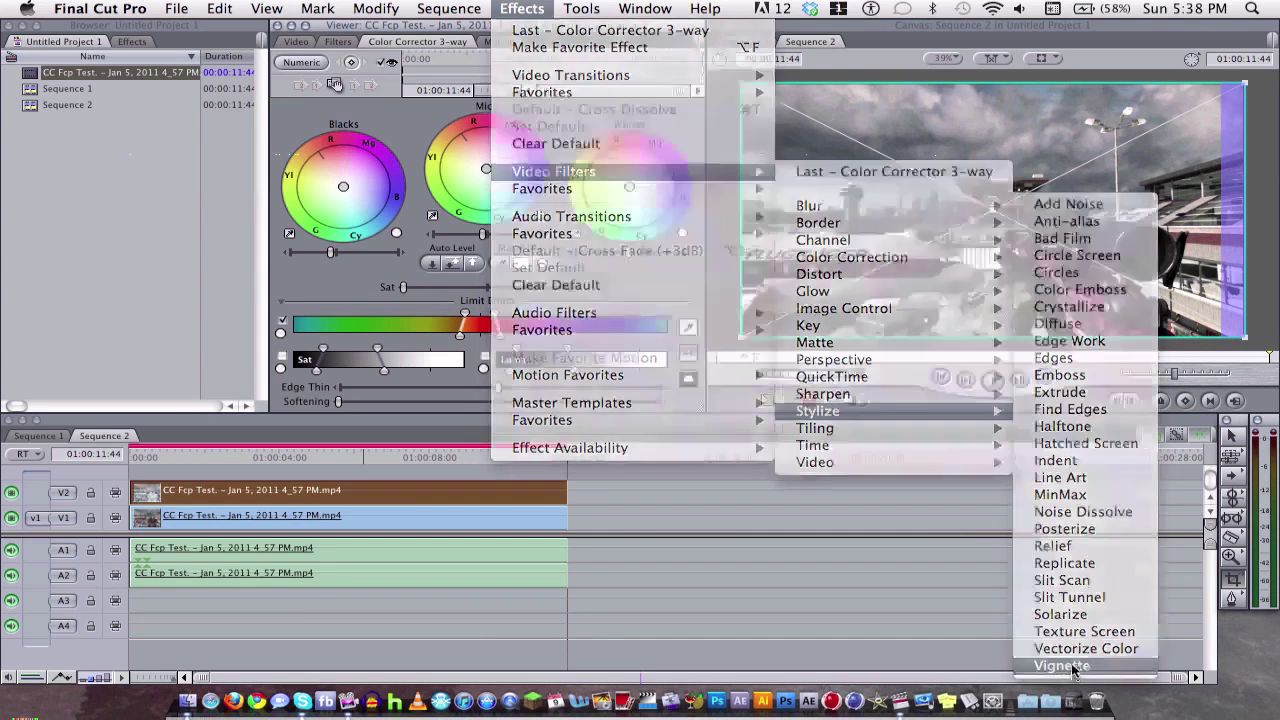
click(520, 8)
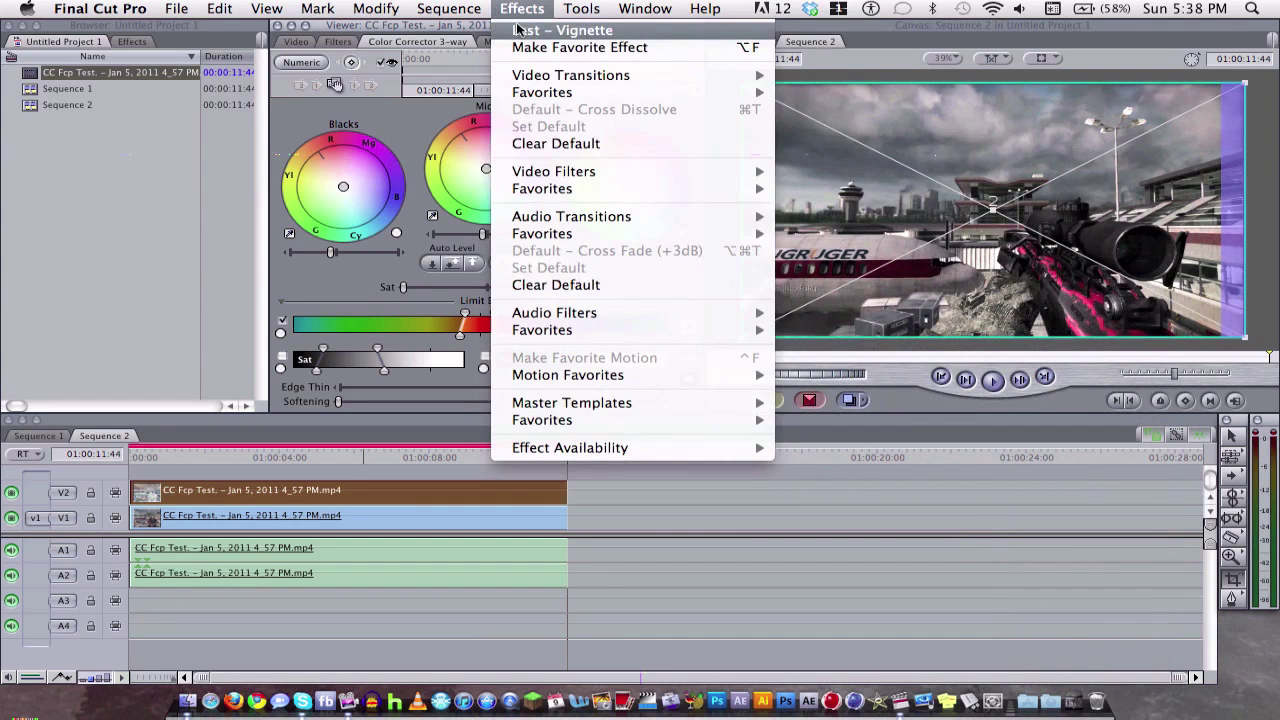
click(514, 28)
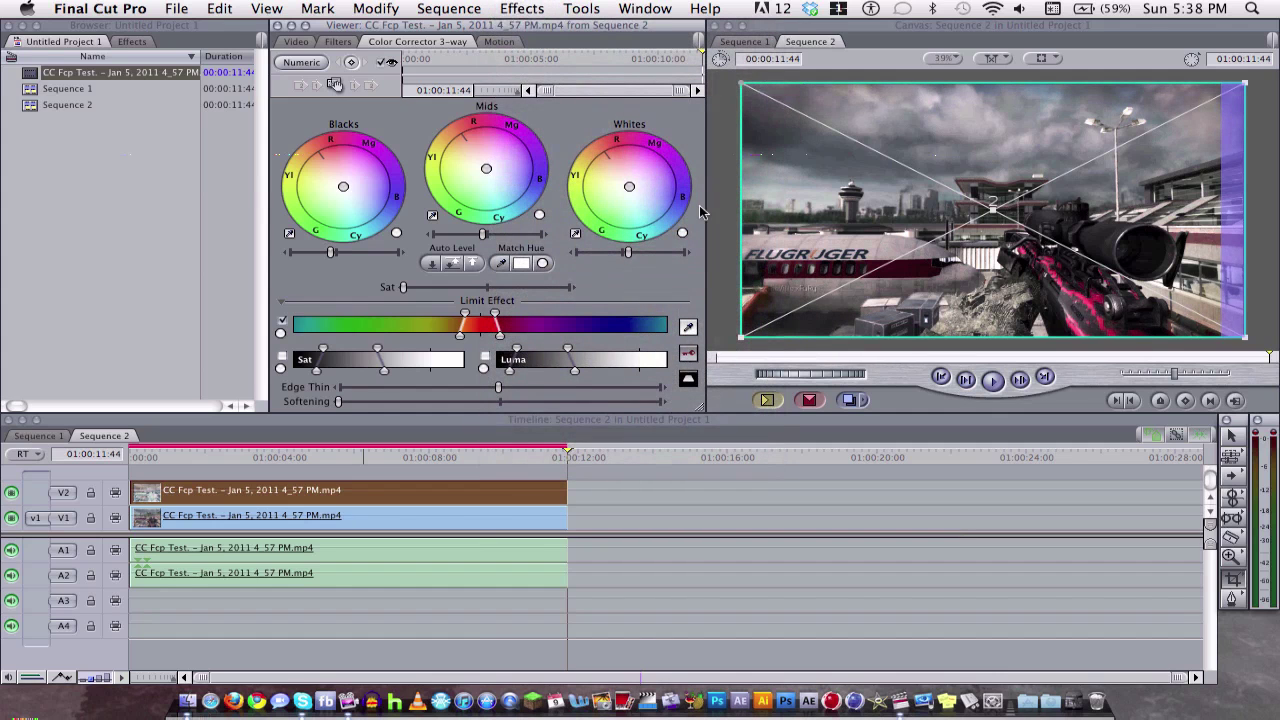